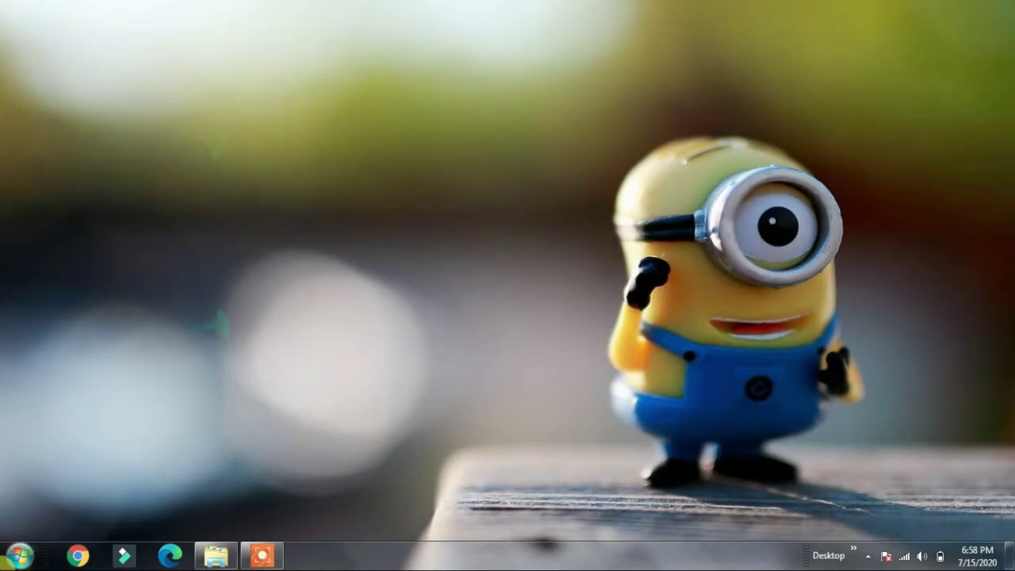
Open the Computer overview and check the free space on the hard disk drives.
click(19, 555)
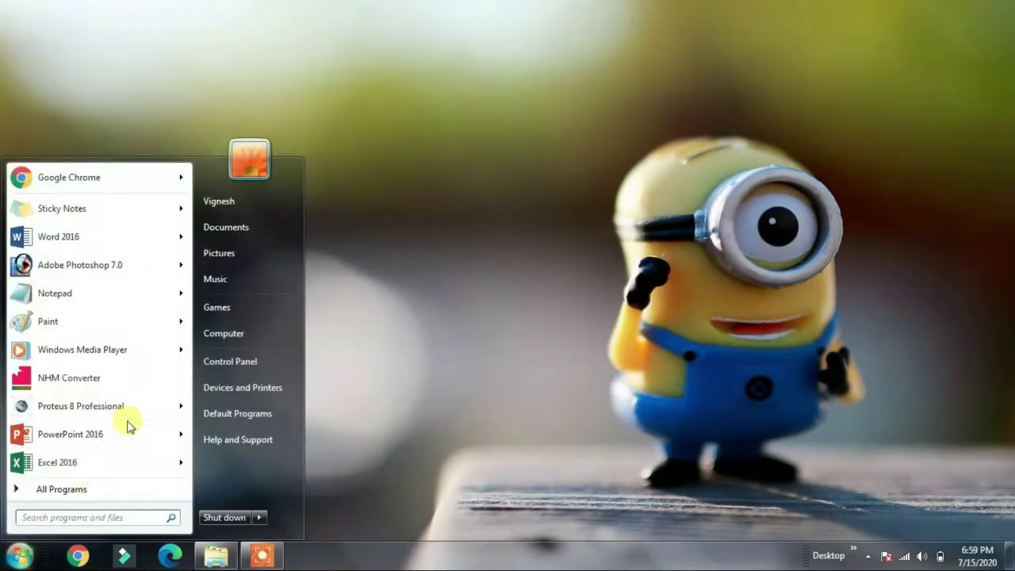
click(248, 327)
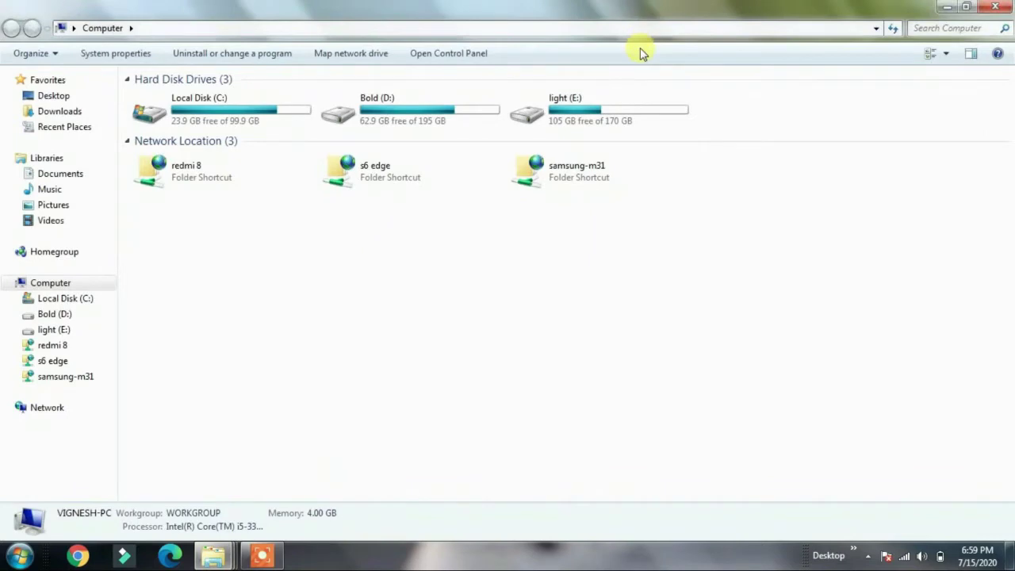
double_click(619, 119)
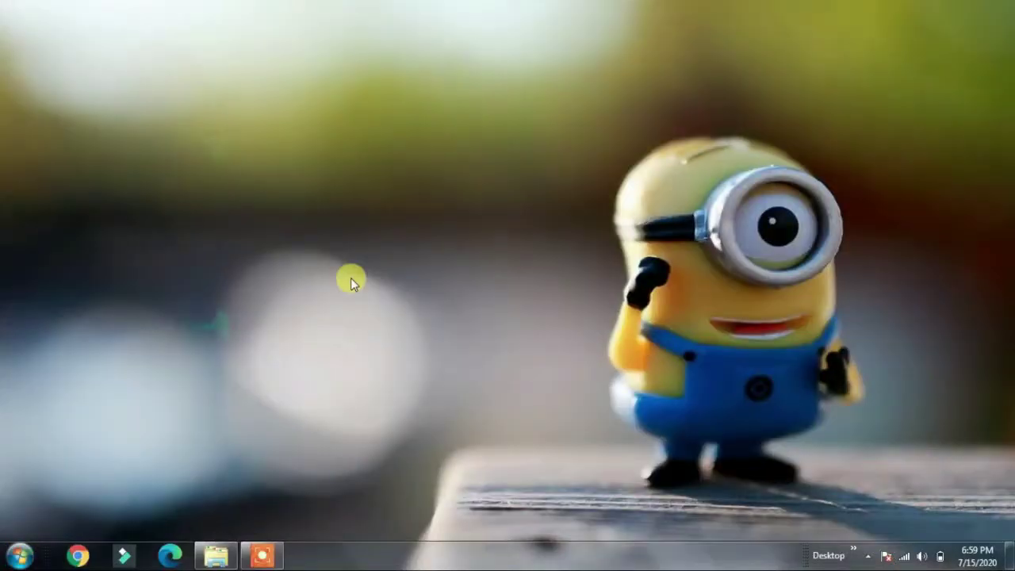
Open the user's temporary files folder by running %temp%.
key(super+r)
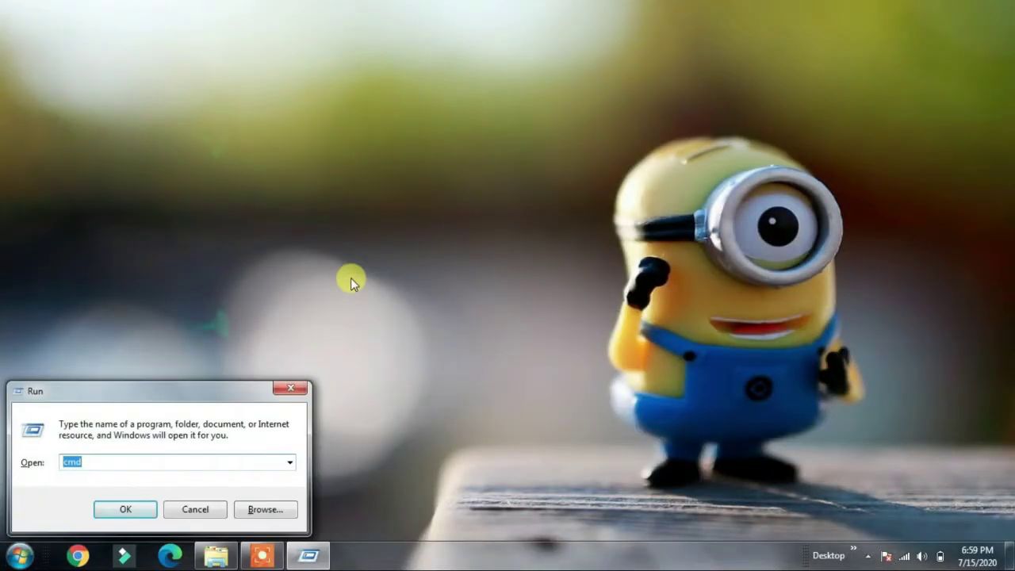
text(%temp)
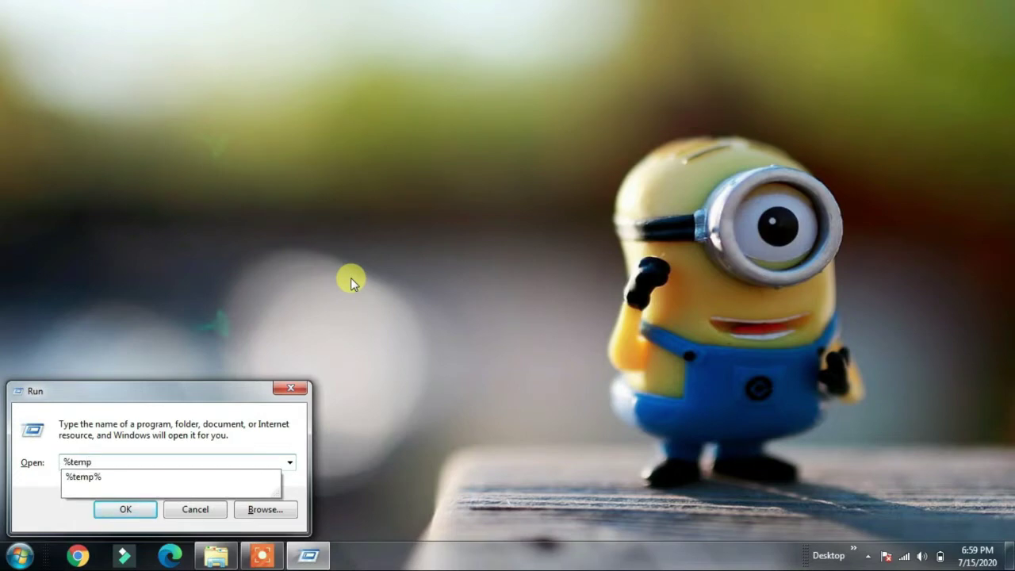
text(%)
key(Return)
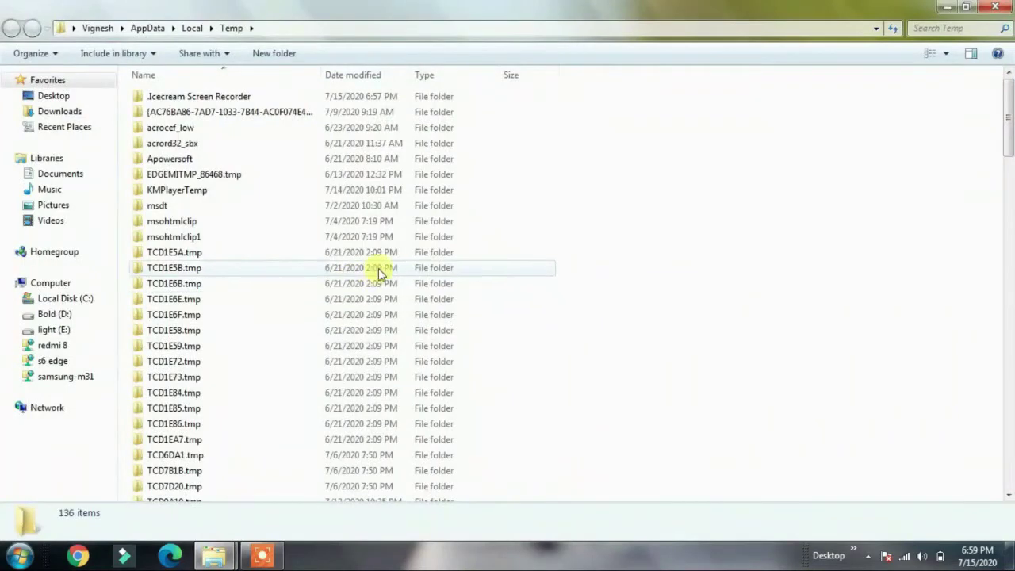
Delete all items in the user's Temp folder, skipping the files that are in use.
click(389, 205)
scroll(390, 203, down, 6)
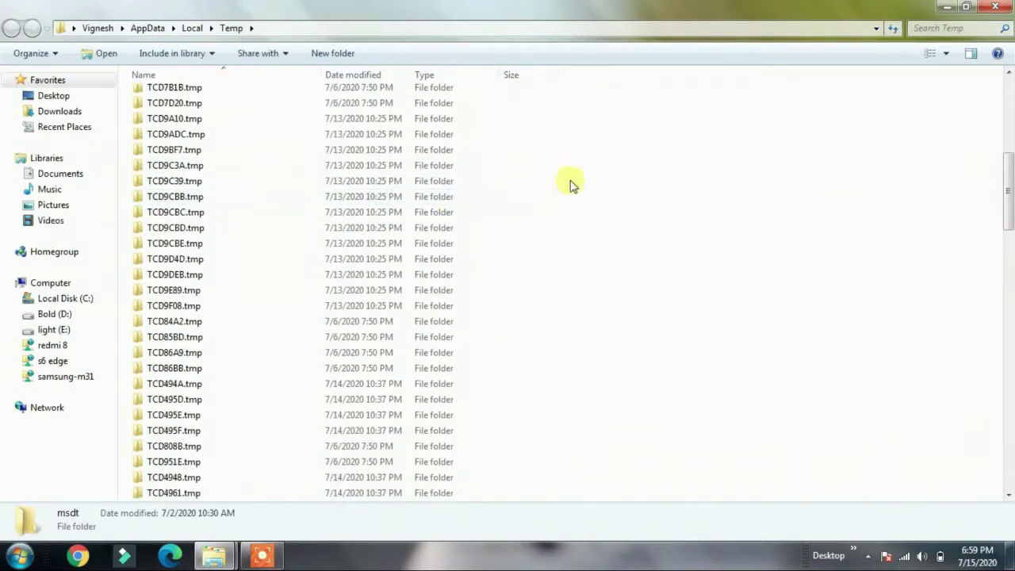
drag(1009, 183, 1009, 206)
click(223, 274)
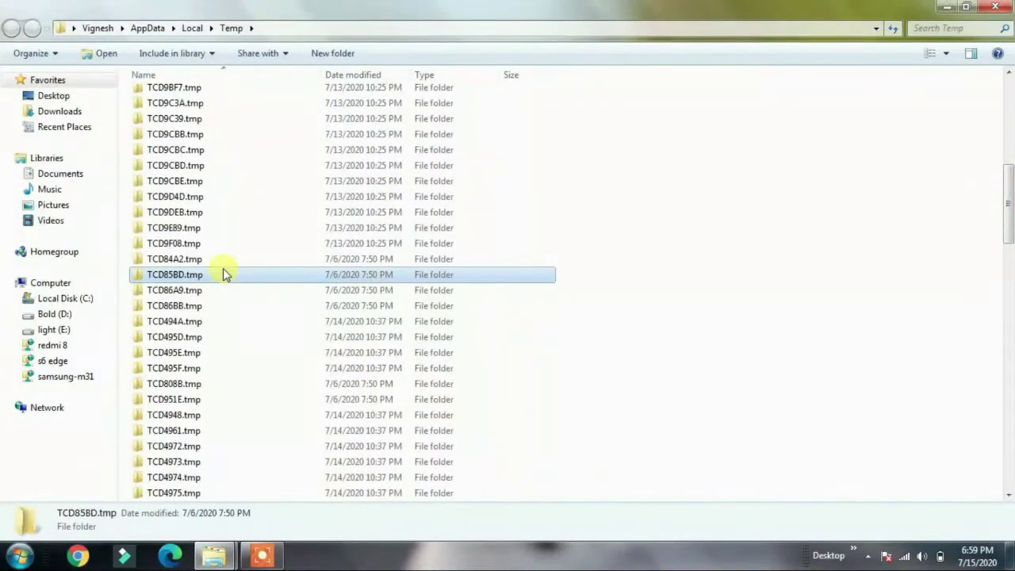
key(ctrl+a)
key(Delete)
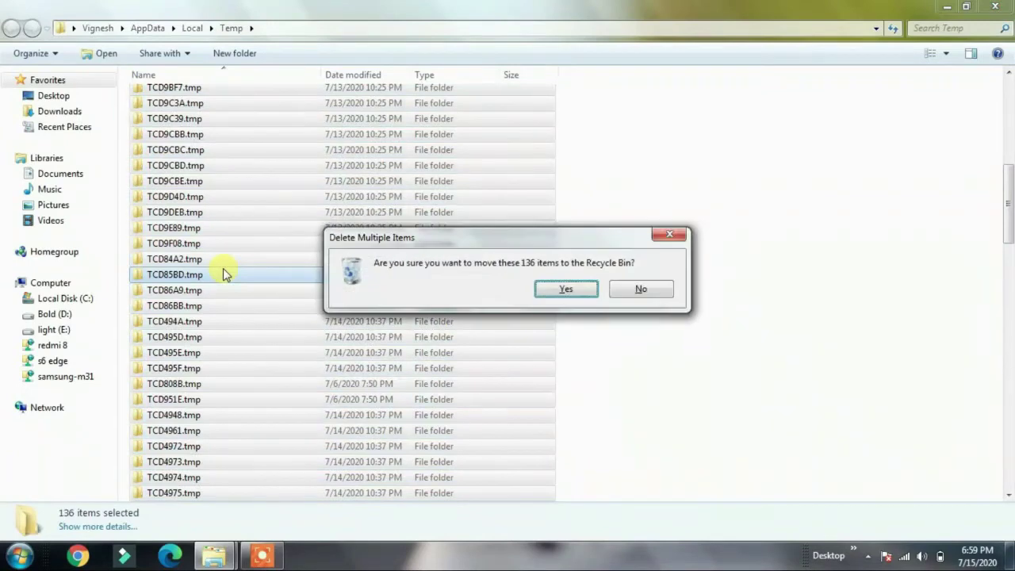
key(Escape)
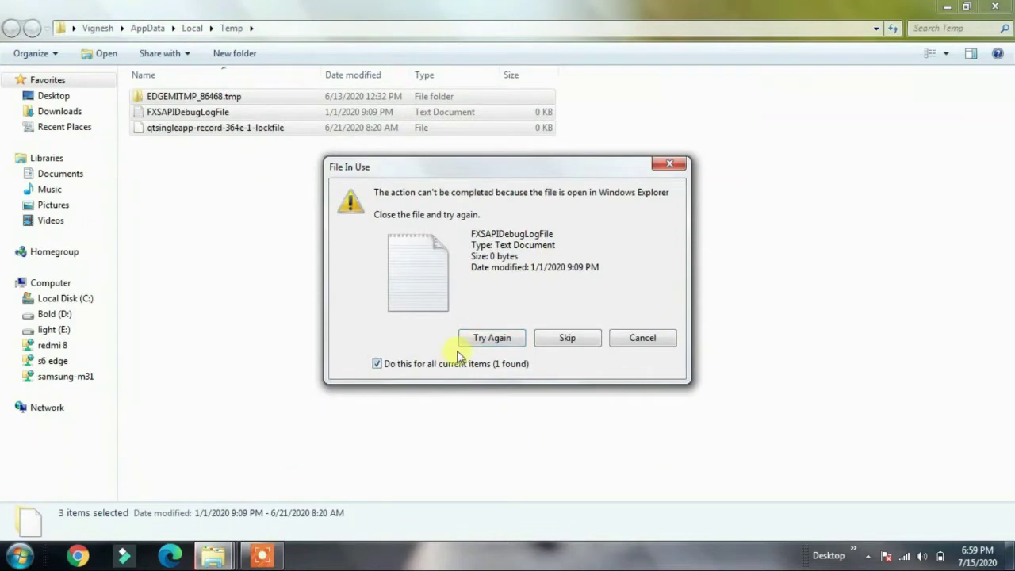
click(482, 346)
click(468, 364)
click(547, 339)
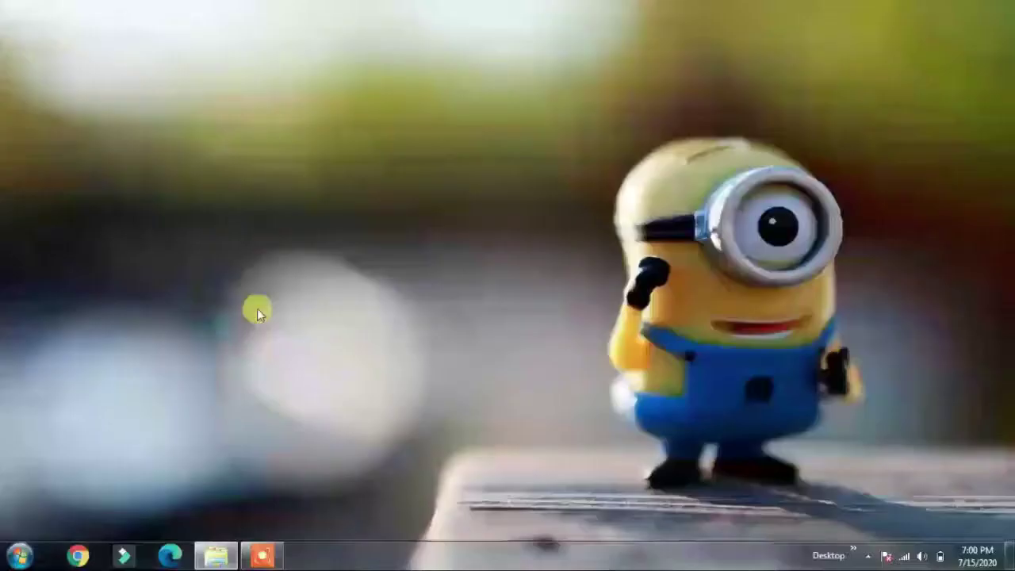
Open the C:\Windows\Temp folder and delete all its items, granting administrator permission for all current items.
key(super+r)
key(Return)
key(ctrl+a)
key(Delete)
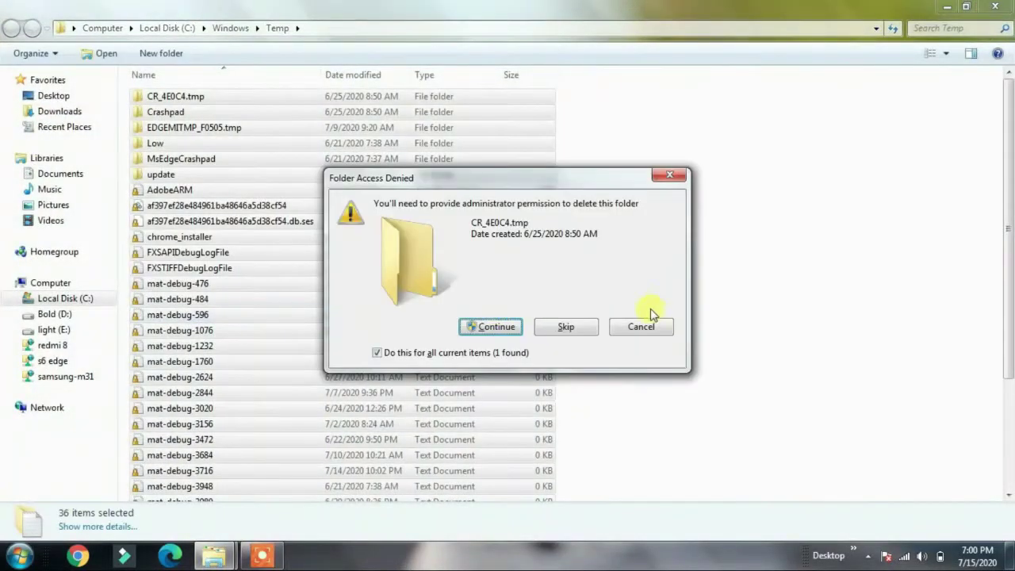
click(508, 332)
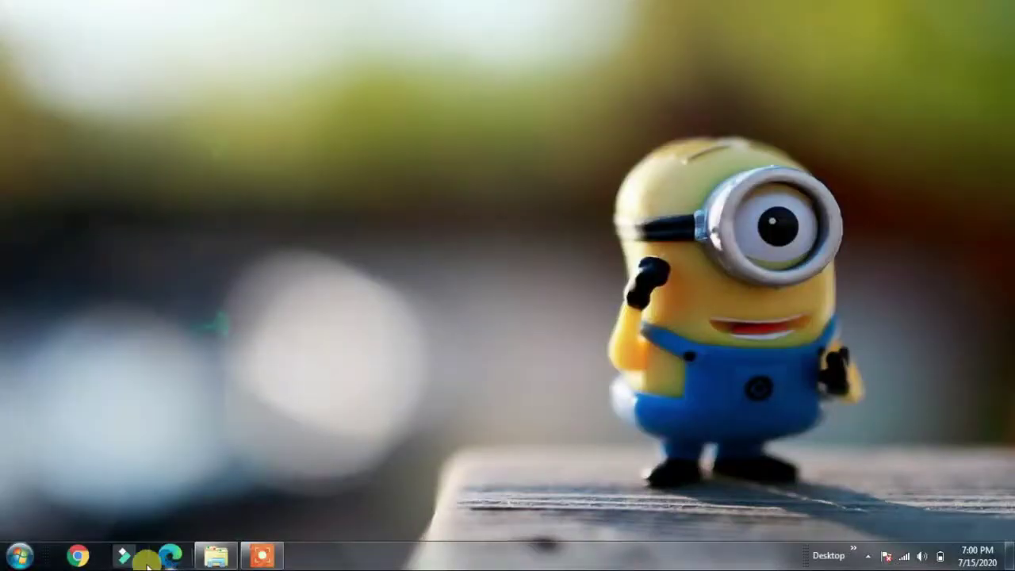
Open the Control Panel list of installed programs for uninstalling.
click(19, 556)
click(235, 368)
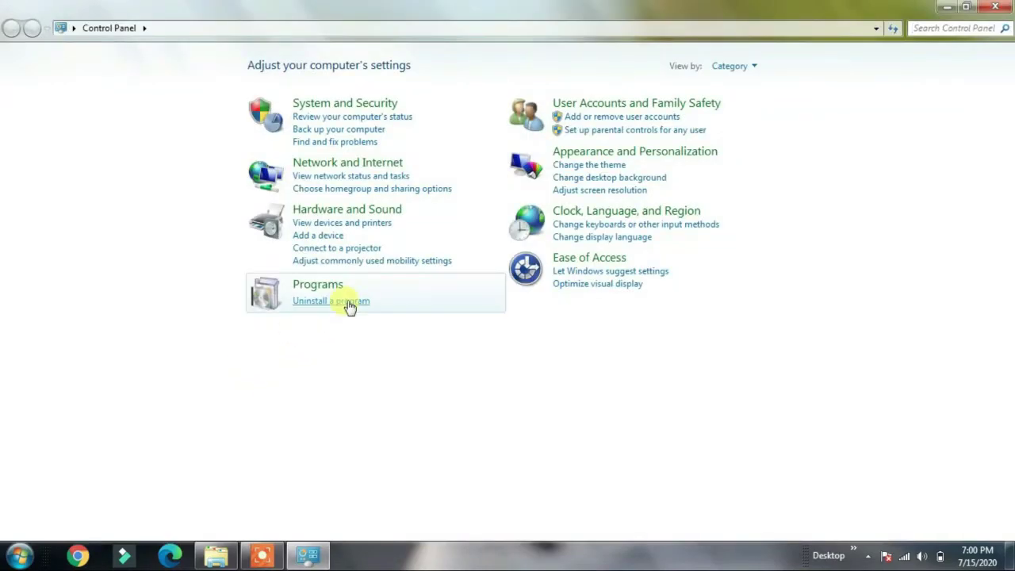
click(350, 302)
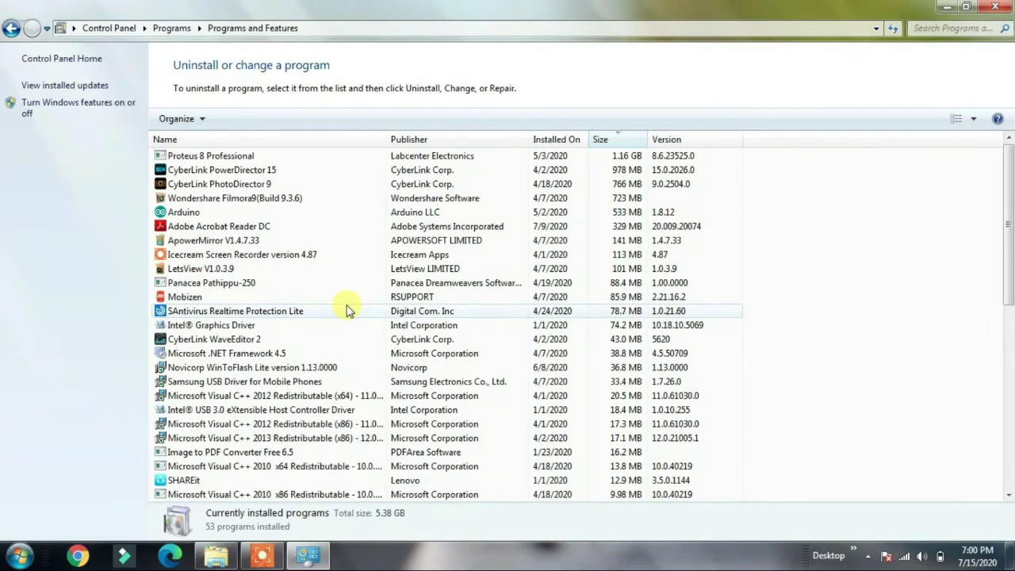
Uninstall CyberLink PowerDirector 15 and close its completion message.
click(236, 173)
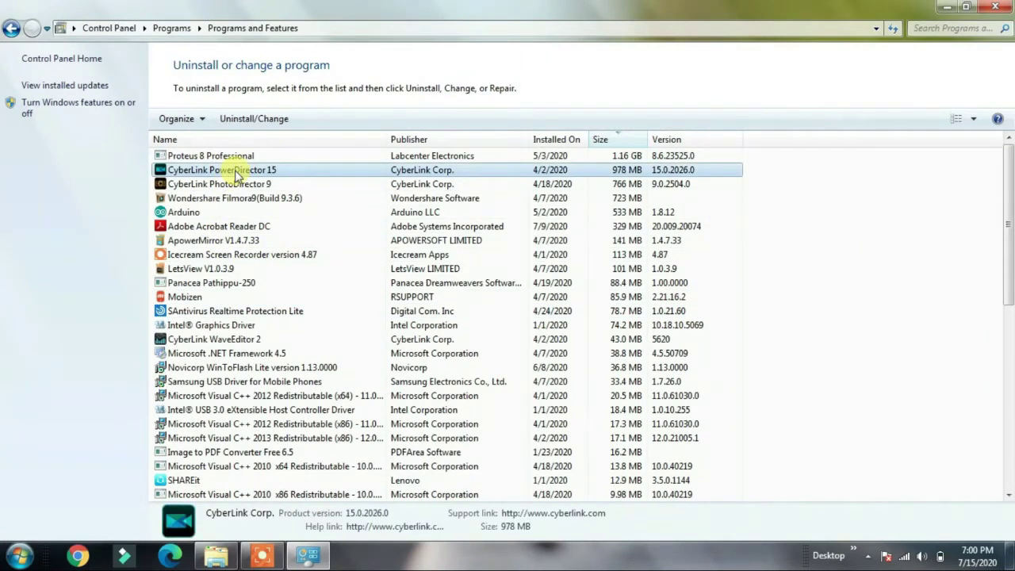
click(261, 184)
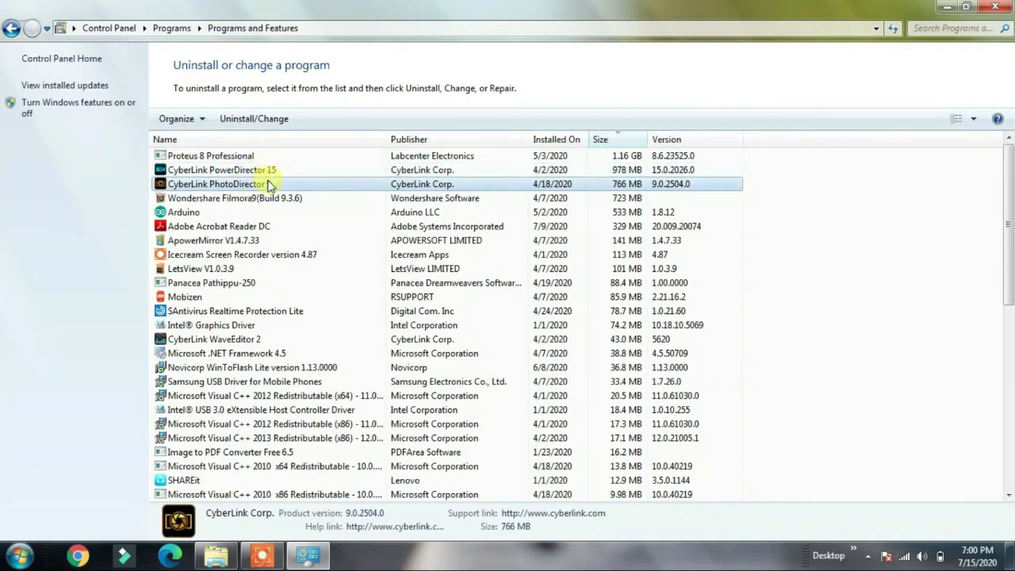
click(277, 171)
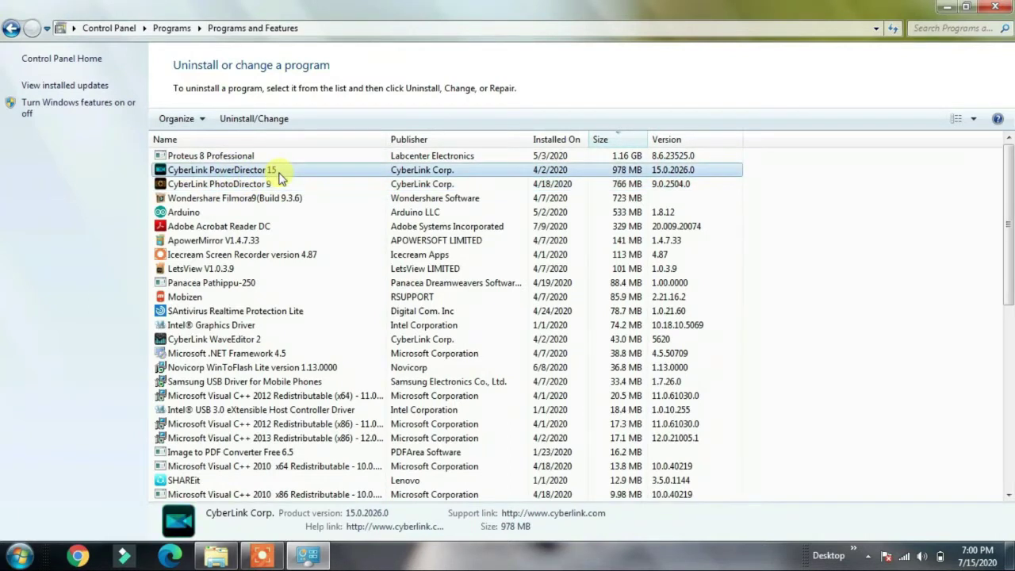
click(258, 119)
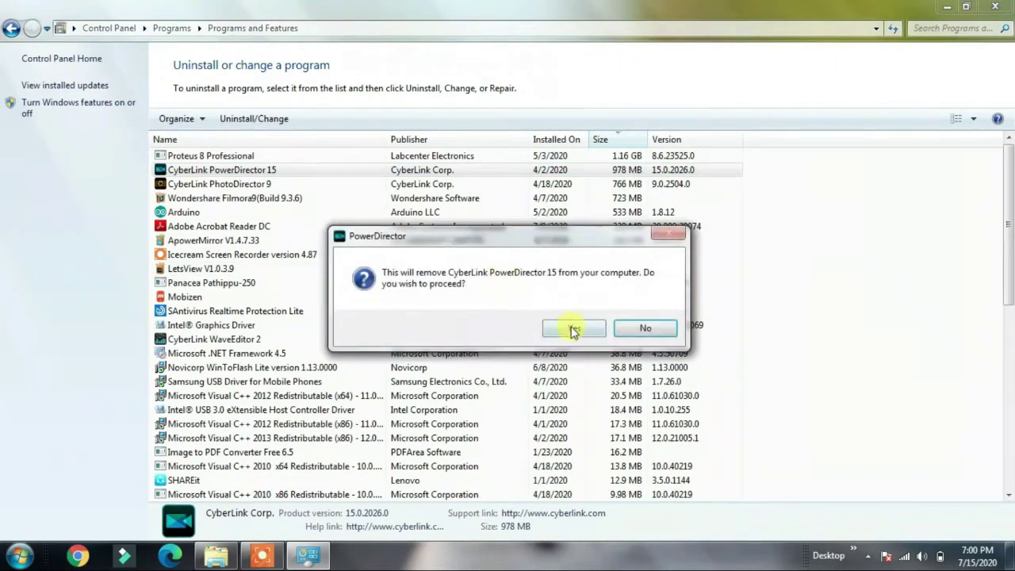
click(574, 330)
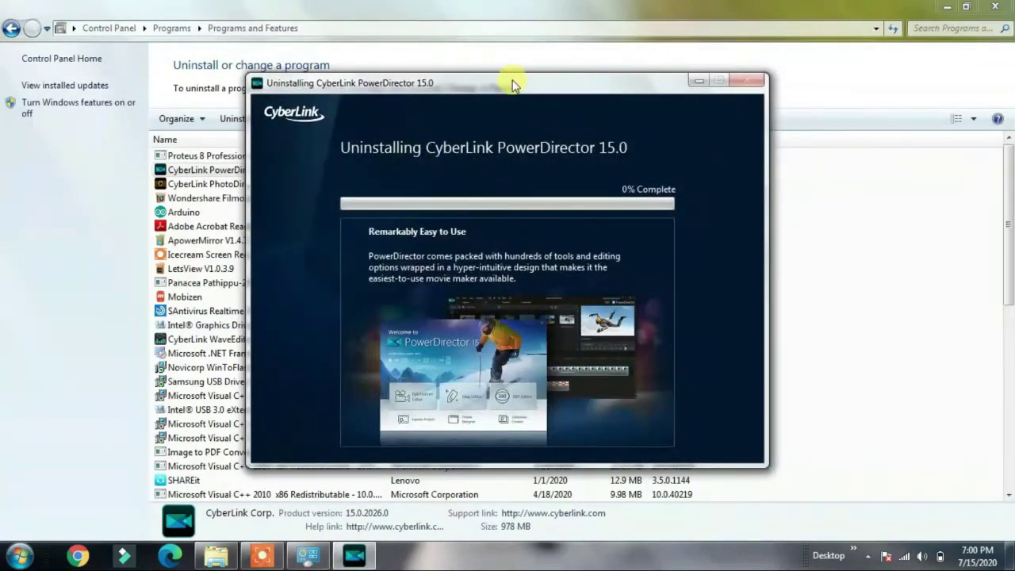
drag(512, 84, 514, 231)
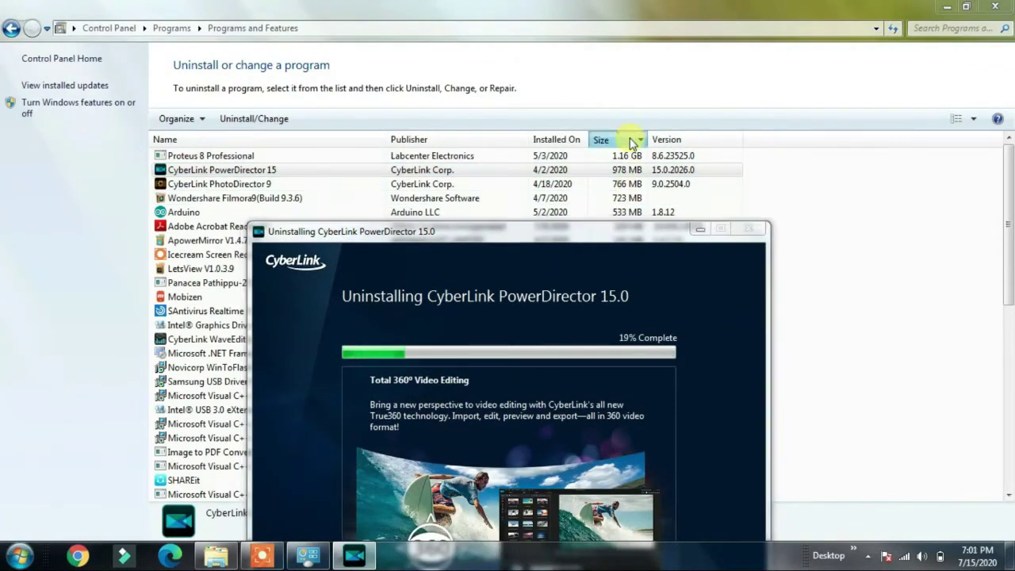
click(624, 142)
click(623, 143)
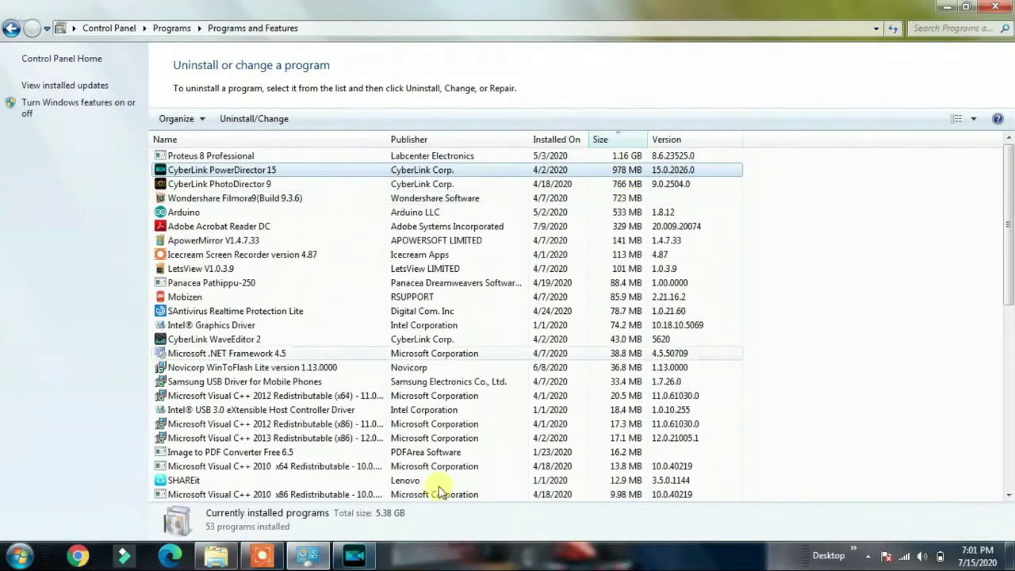
click(355, 555)
drag(494, 227, 588, 99)
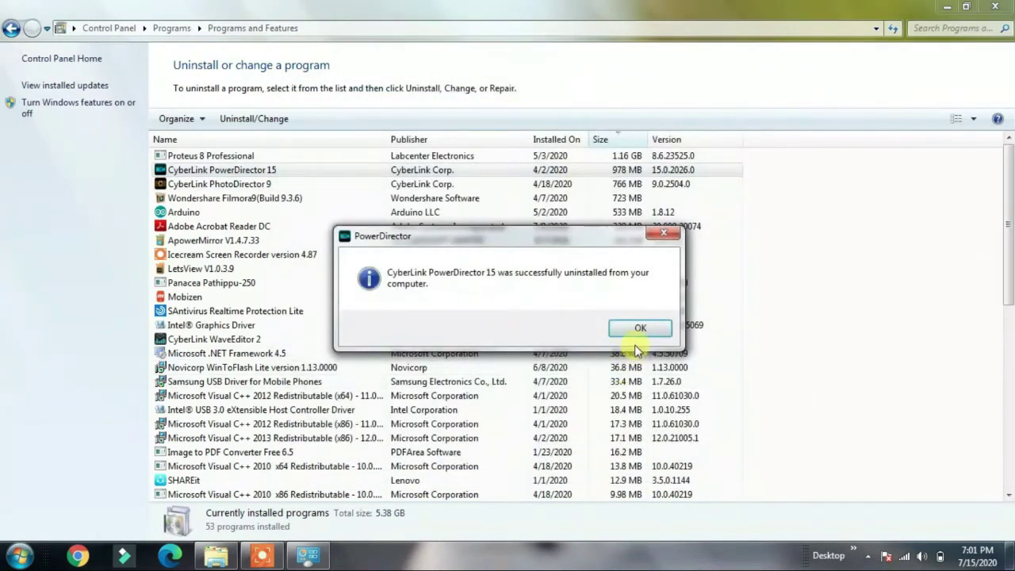
click(641, 328)
Uninstall CyberLink PhotoDirector 9, keeping its personal settings, and refresh the list of installed programs.
click(261, 170)
click(254, 119)
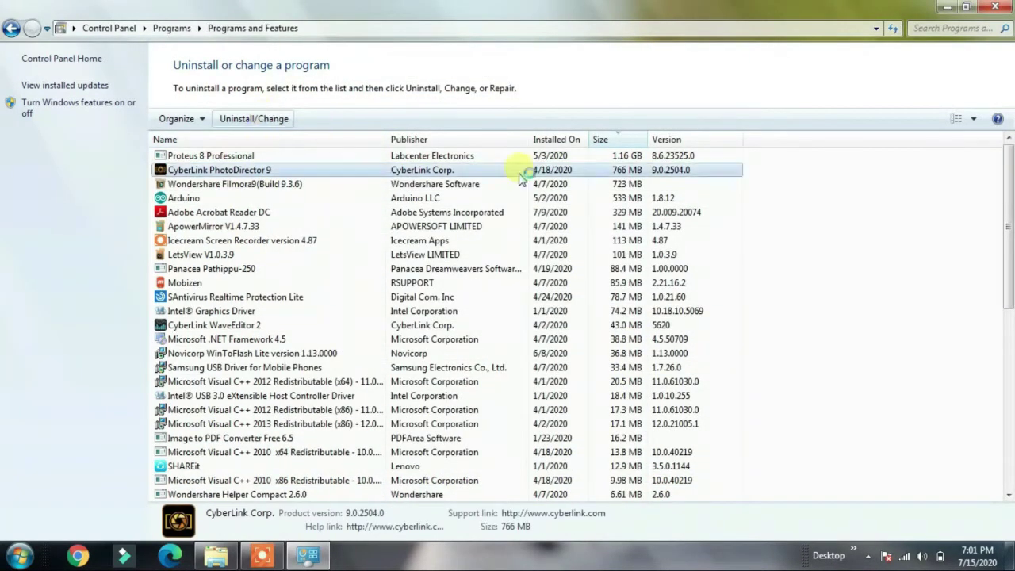
click(575, 329)
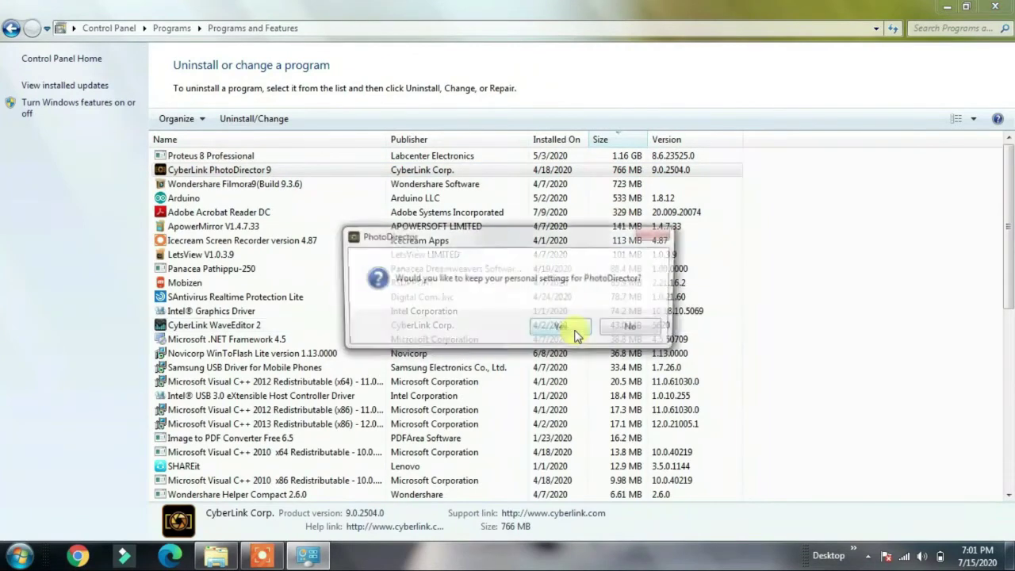
click(577, 334)
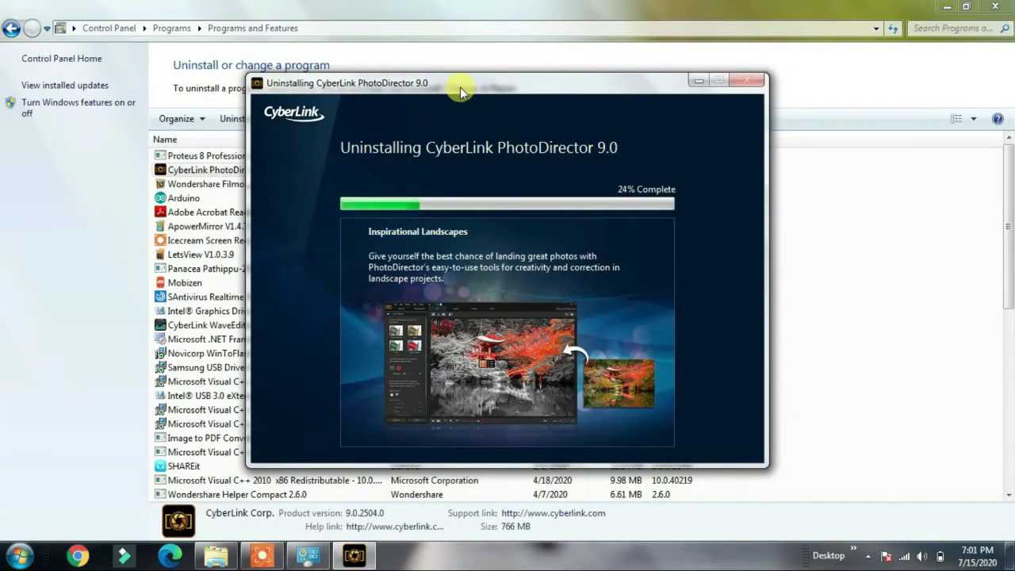
mouse_move(460, 88)
mouse_down()
mouse_move(460, 115)
mouse_move(458, 103)
mouse_up()
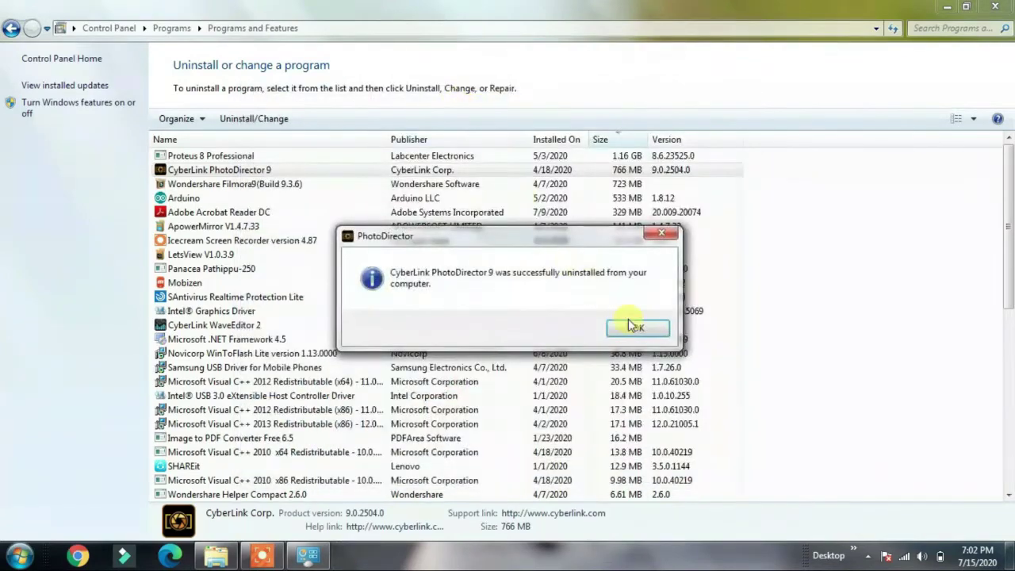
click(637, 328)
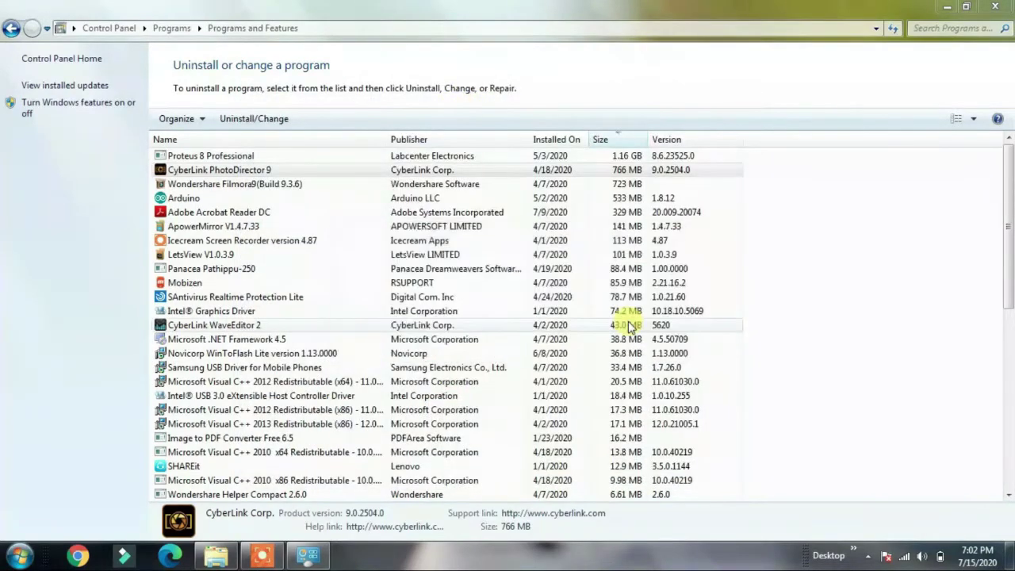
click(907, 251)
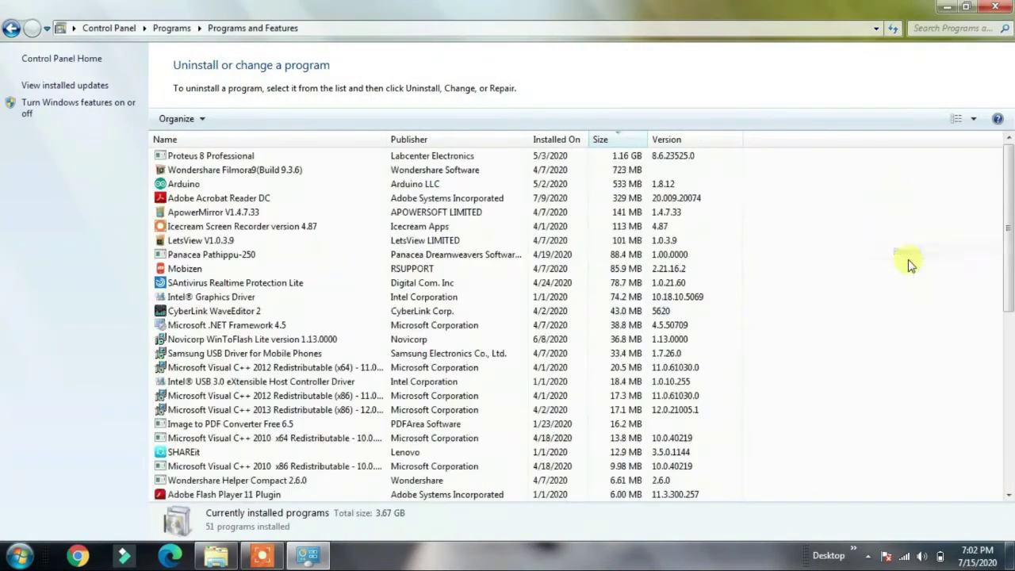
Open the 15.0 folder inside CyberLink > PowerDirector in the Documents library.
key(super+e)
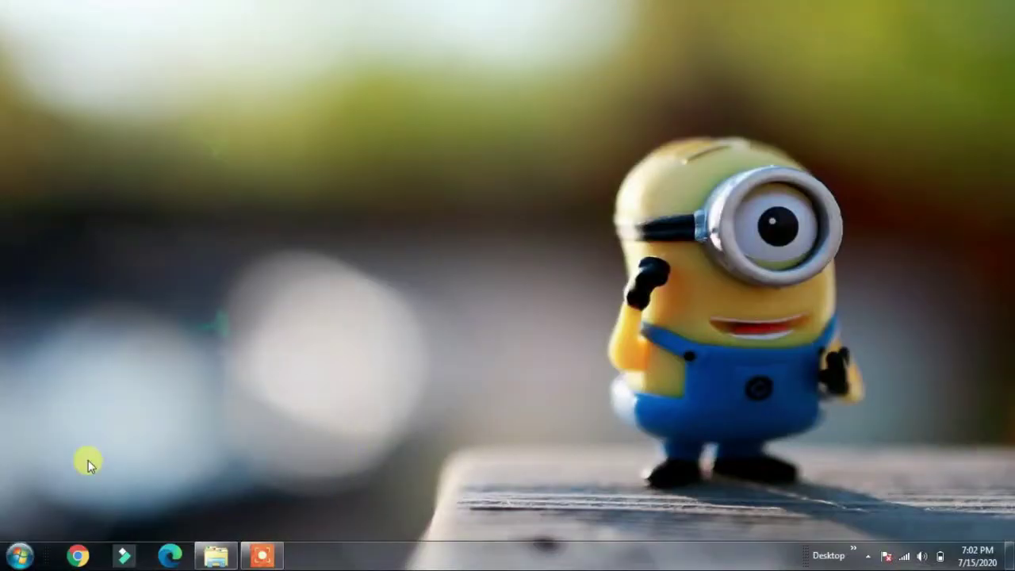
key(super+e)
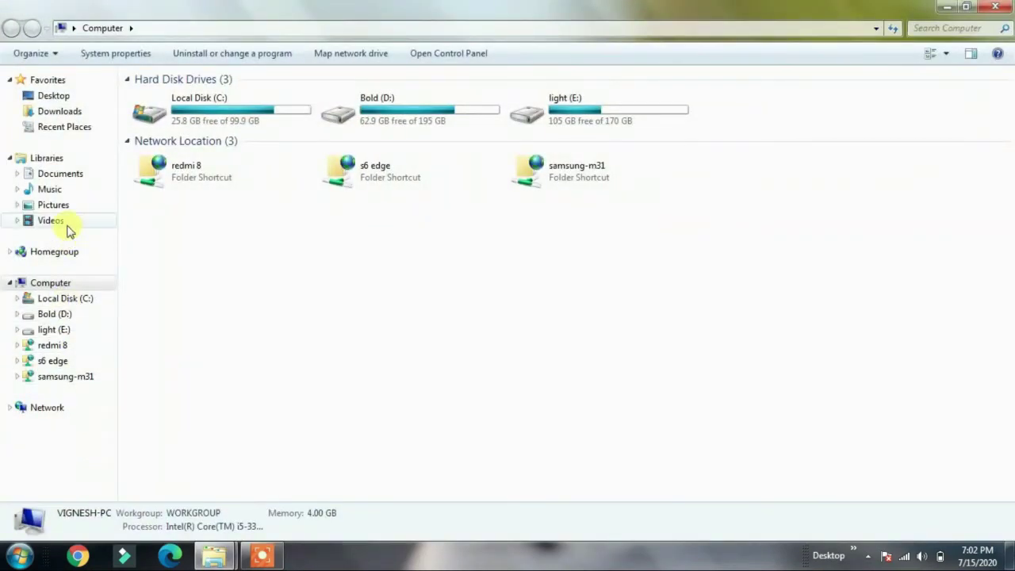
click(83, 177)
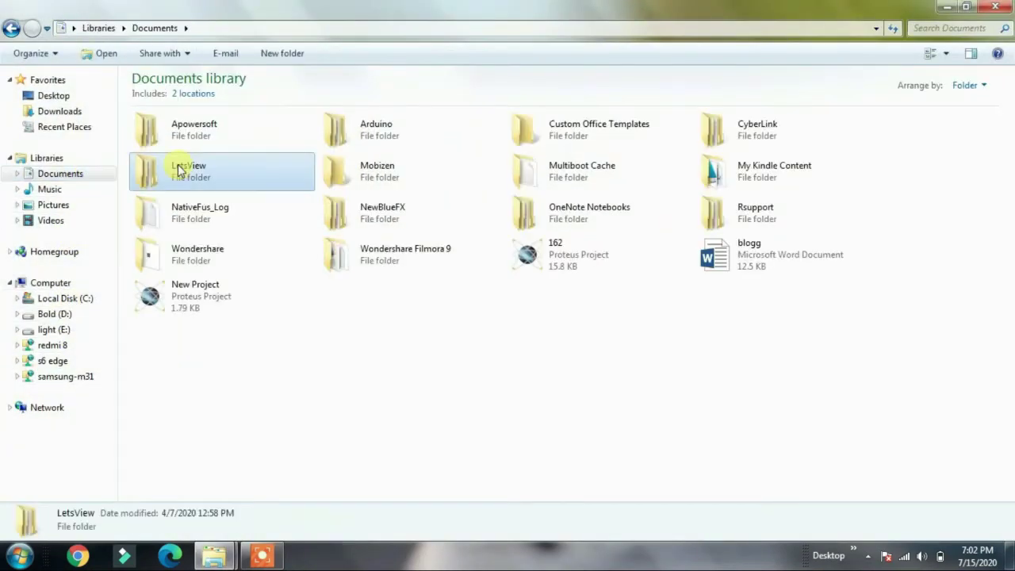
double_click(762, 131)
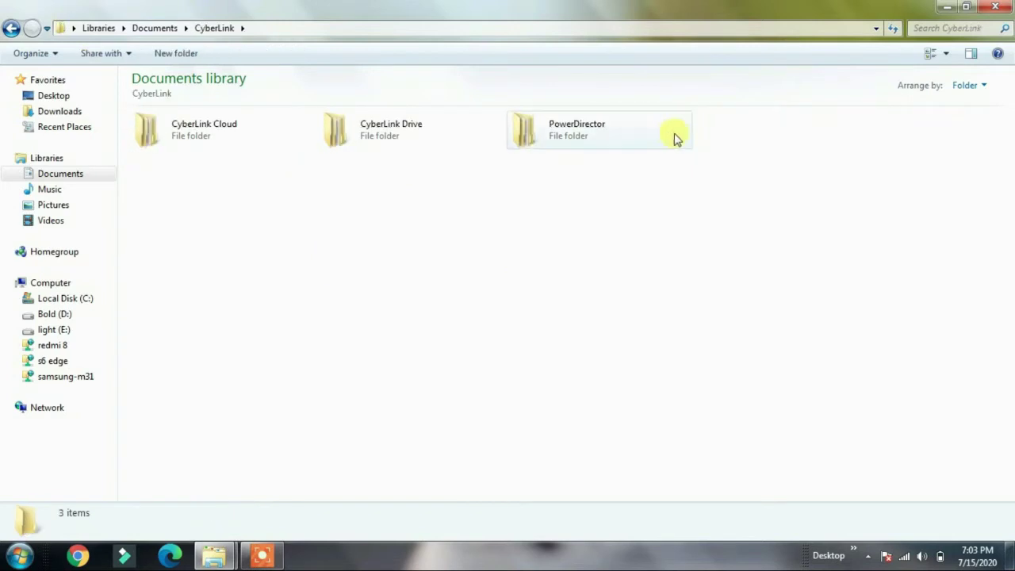
double_click(337, 134)
key(BackSpace)
double_click(635, 131)
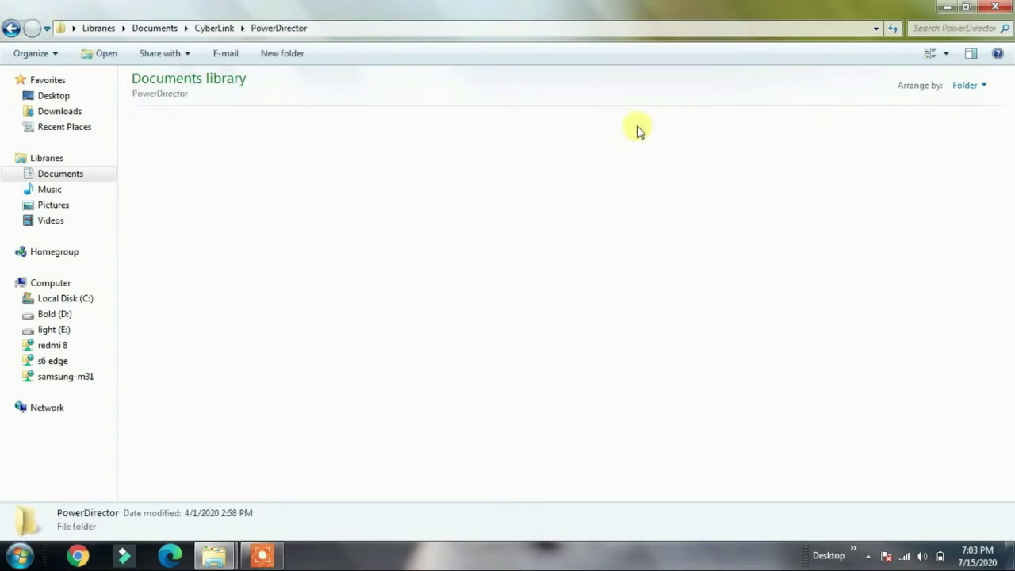
double_click(188, 136)
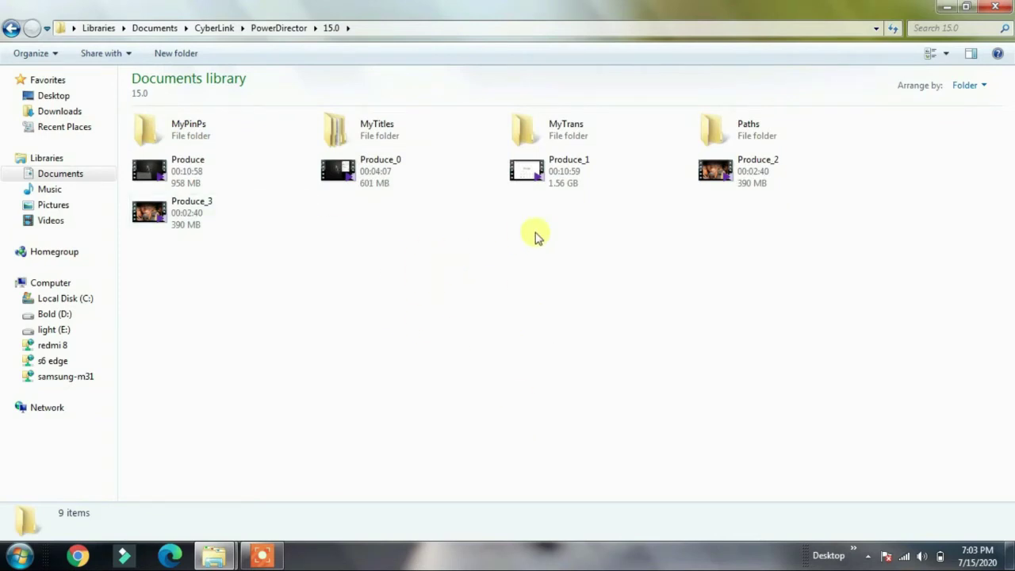
Return to the Documents library and delete the leftover CyberLink folder.
click(569, 190)
key(BackSpace)
key(BackSpace)
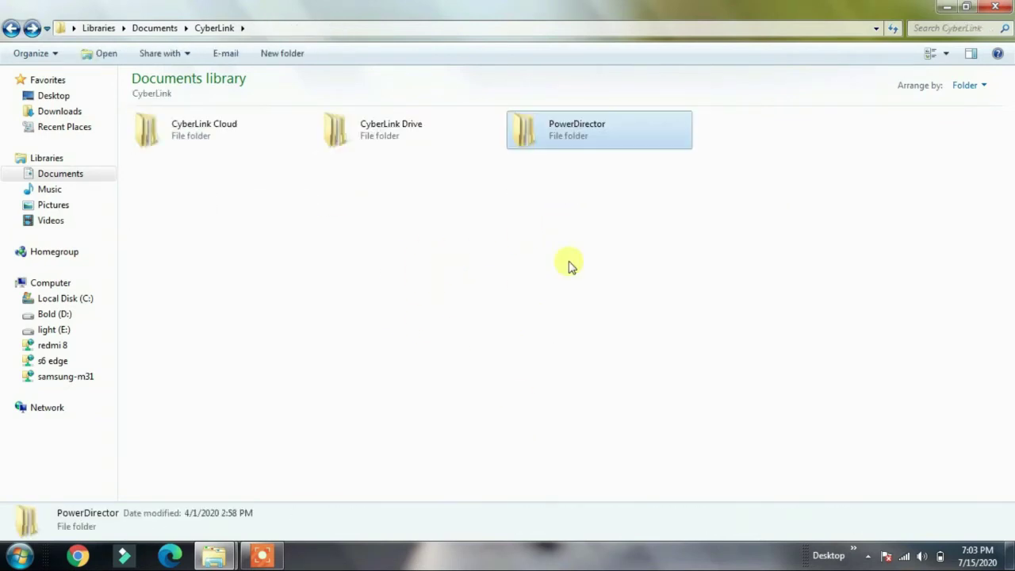
key(BackSpace)
key(BackSpace)
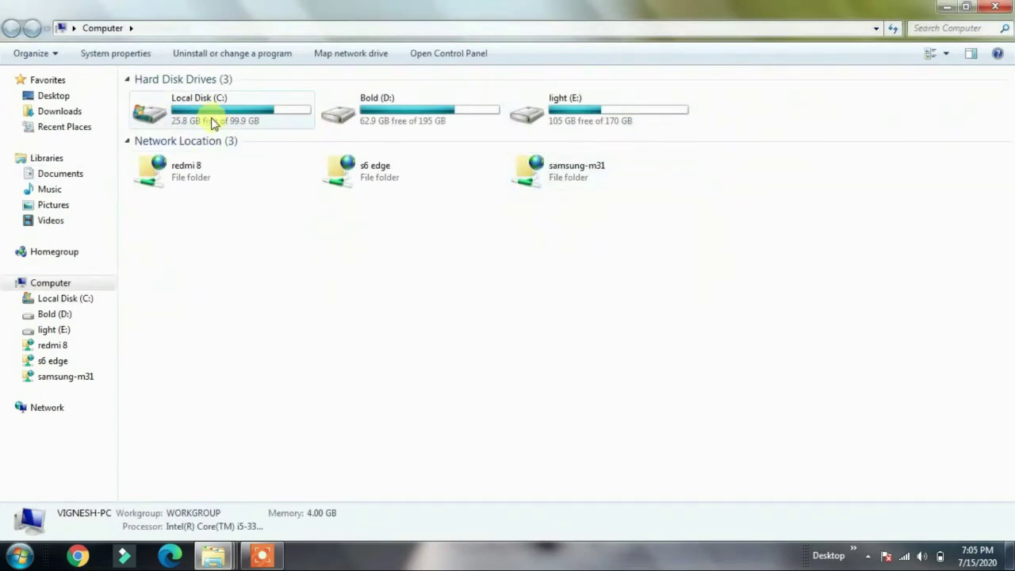
key(alt+Right)
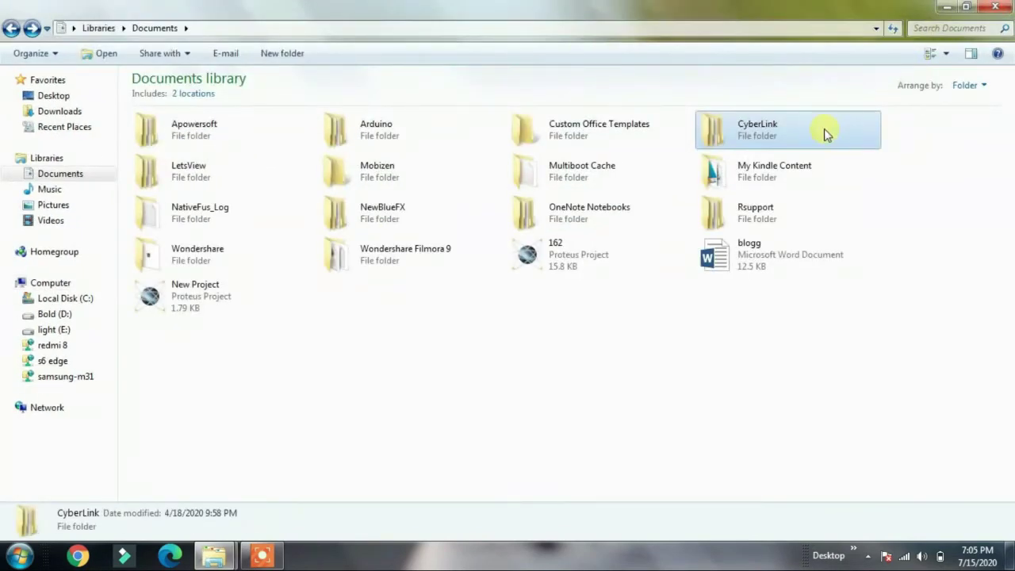
key(Delete)
key(Return)
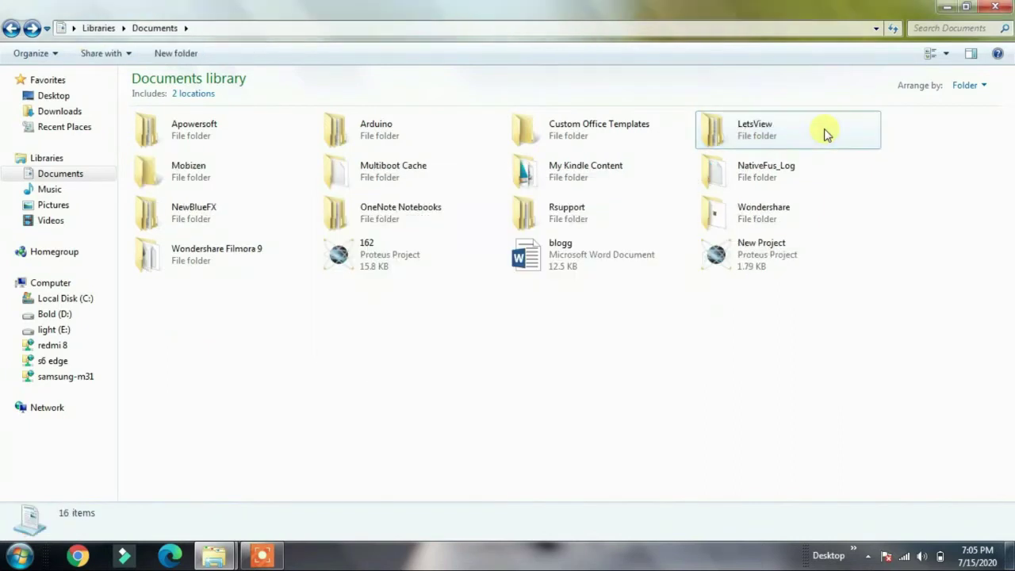
click(826, 135)
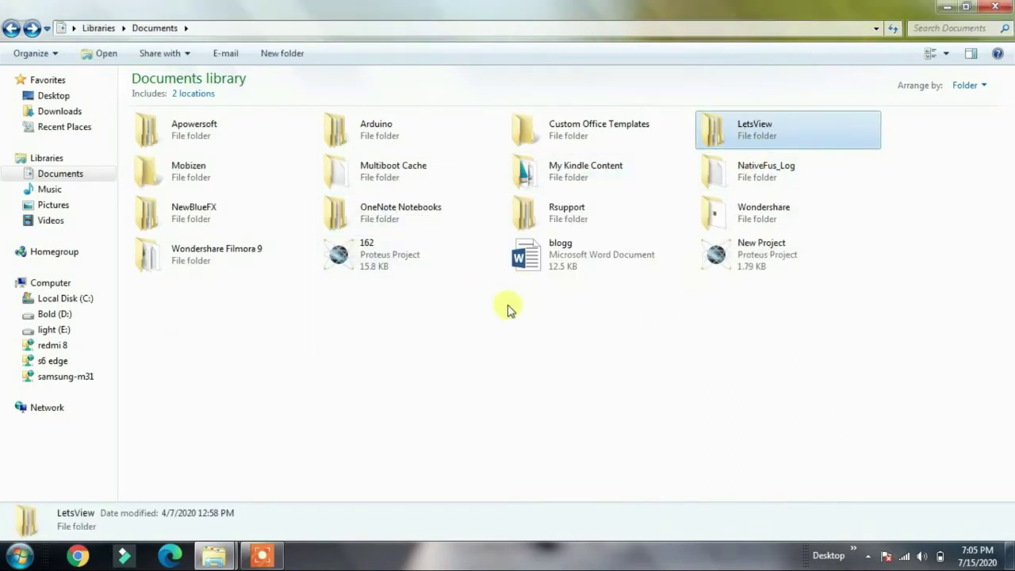
click(666, 317)
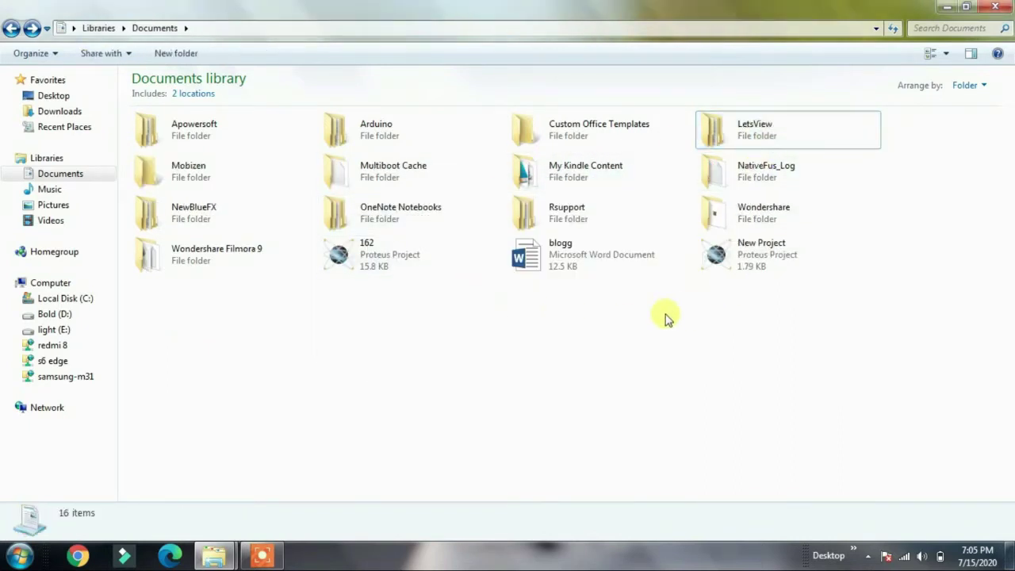
click(79, 220)
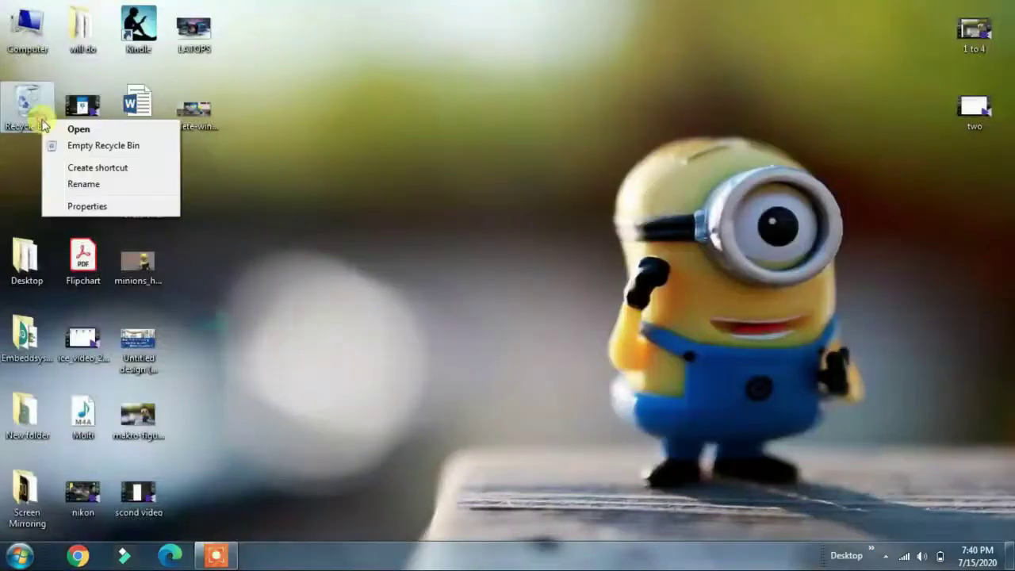
Empty the Recycle Bin and check the free space of the hard disk drives in the Computer window.
click(68, 147)
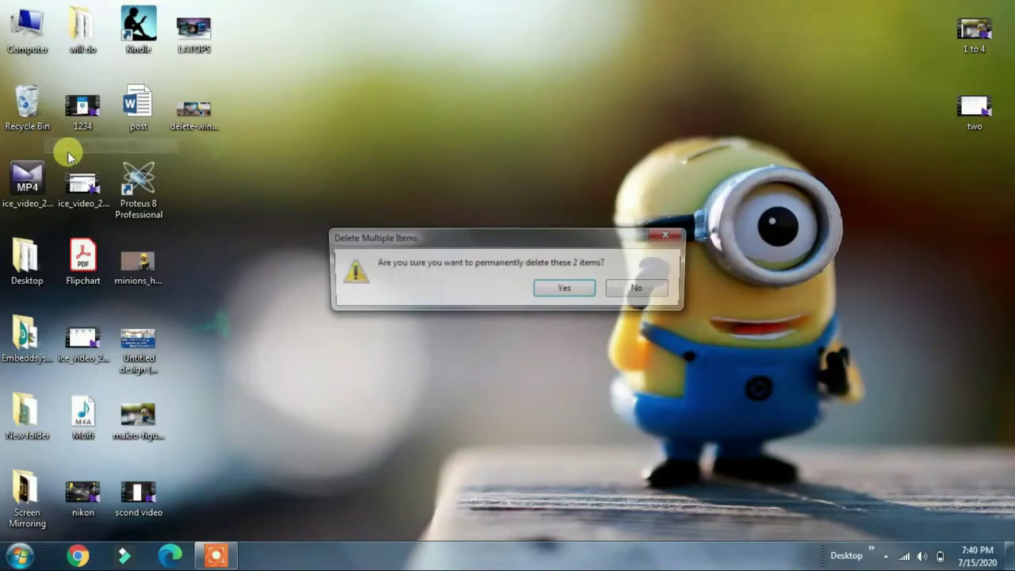
click(557, 297)
key(super+e)
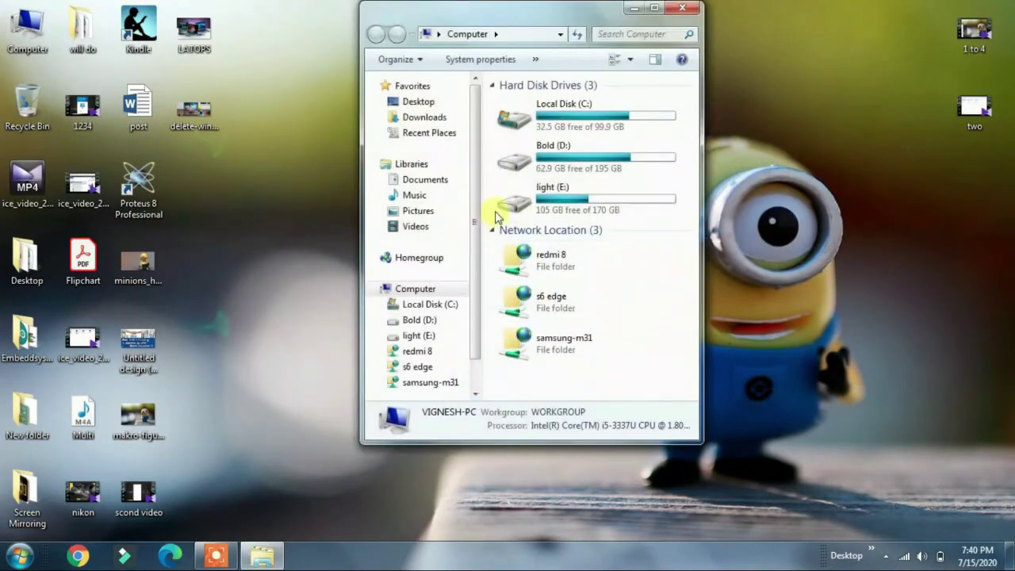
click(647, 15)
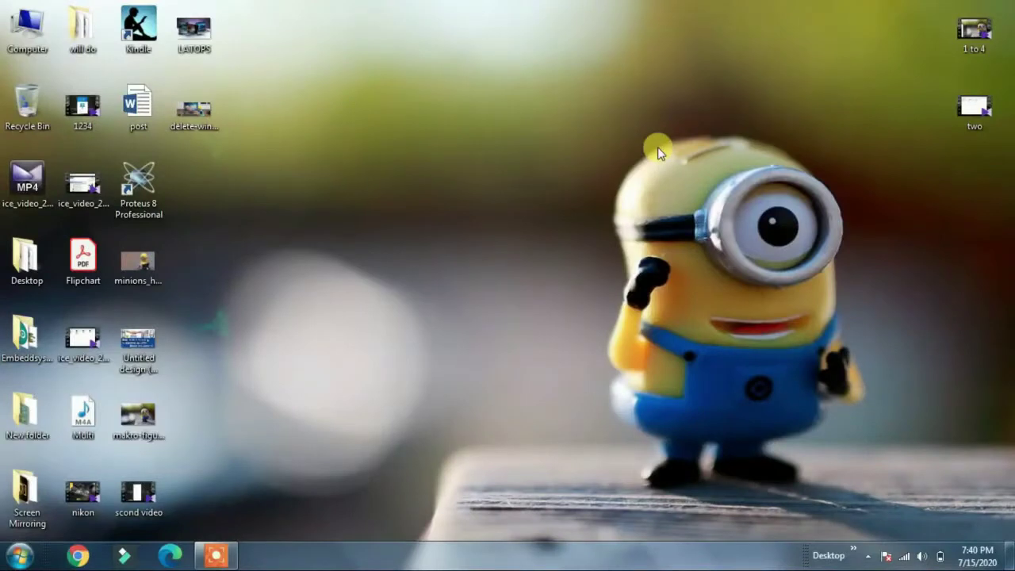
Open System Configuration by running msconfig and select Normal startup.
key(super+r)
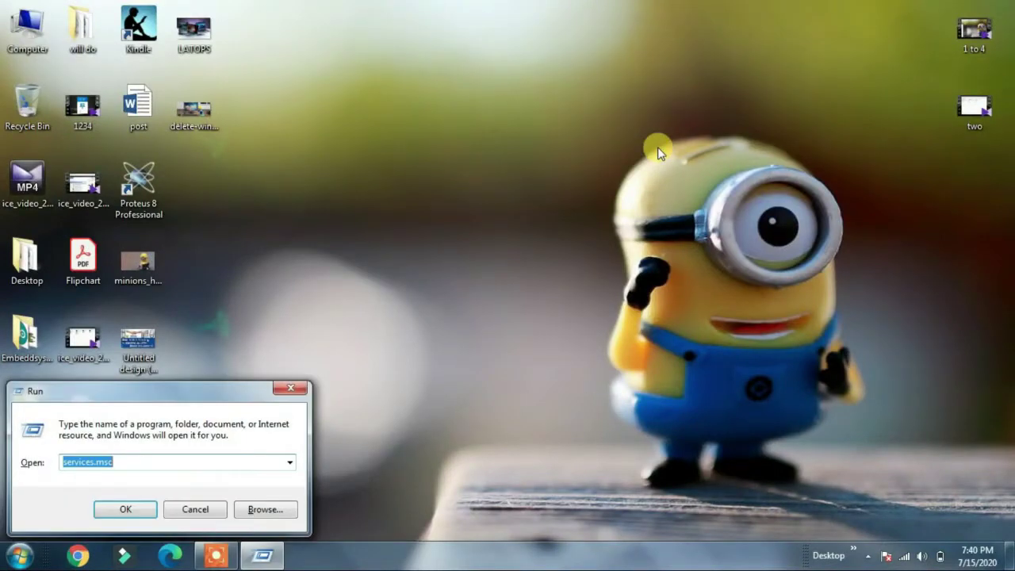
text(mscon)
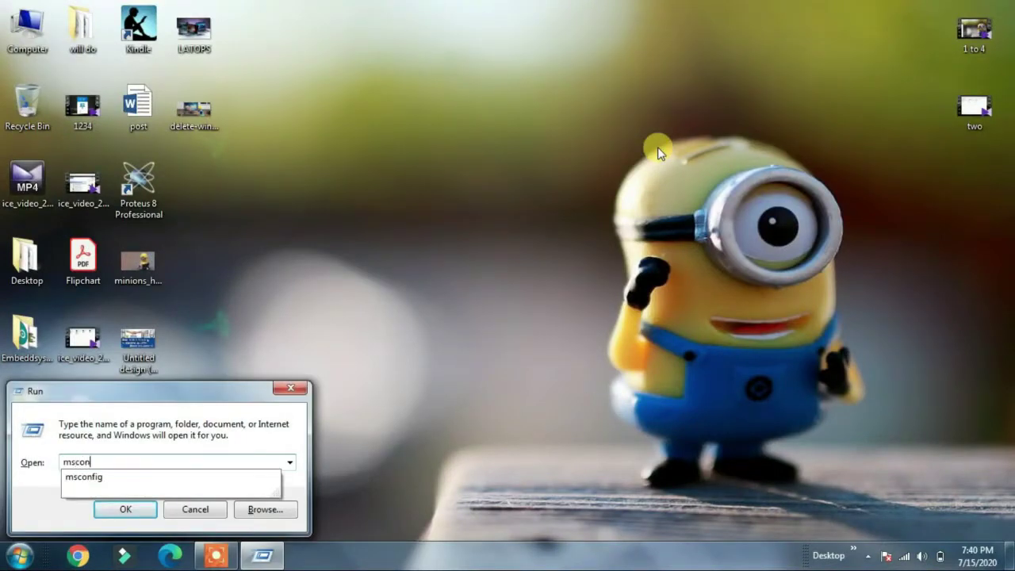
text(fig)
key(Return)
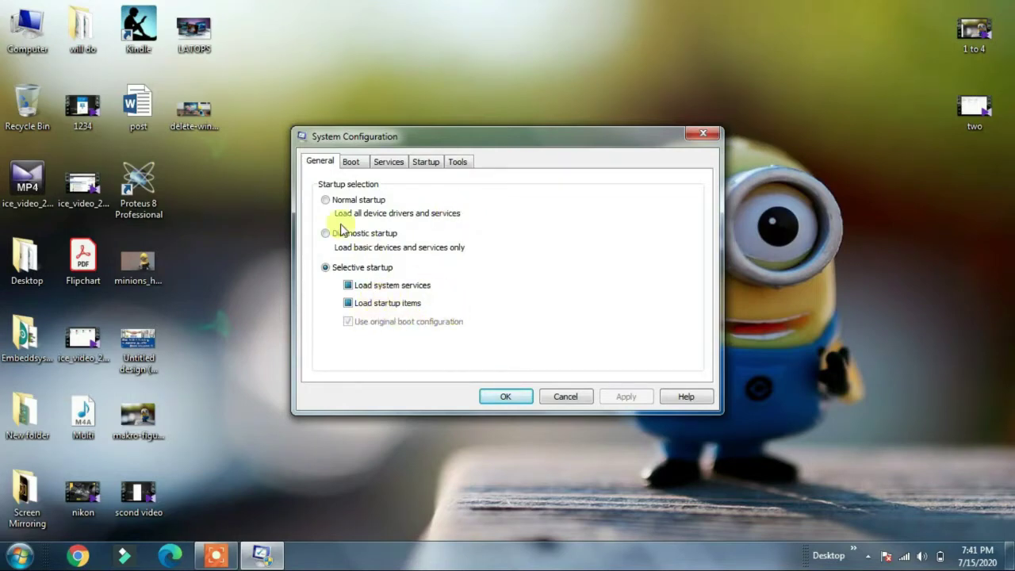
click(326, 201)
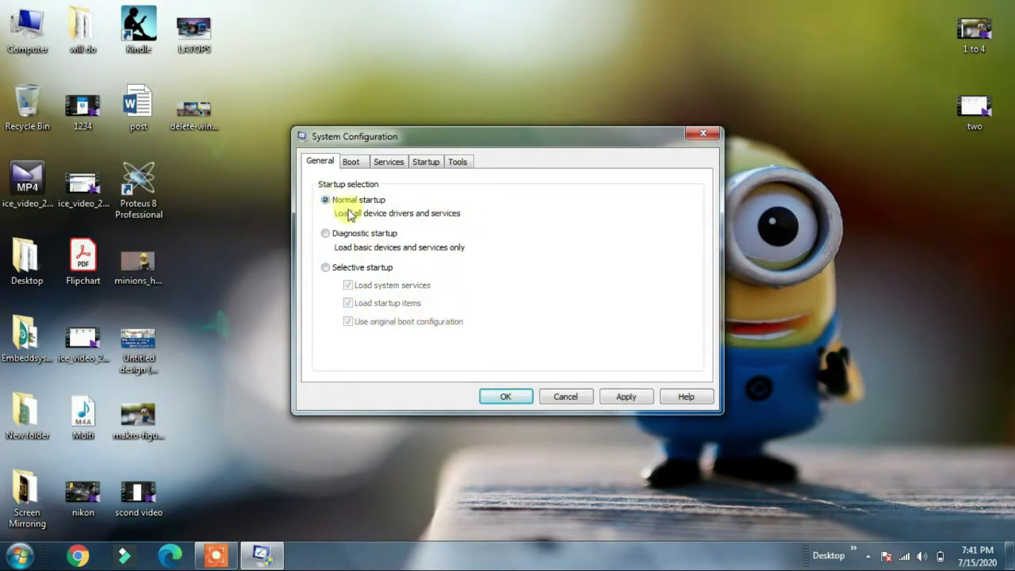
Review the services, disable the startup item whose manufacturer is Wondershare, apply the change and re-enable that item.
click(389, 161)
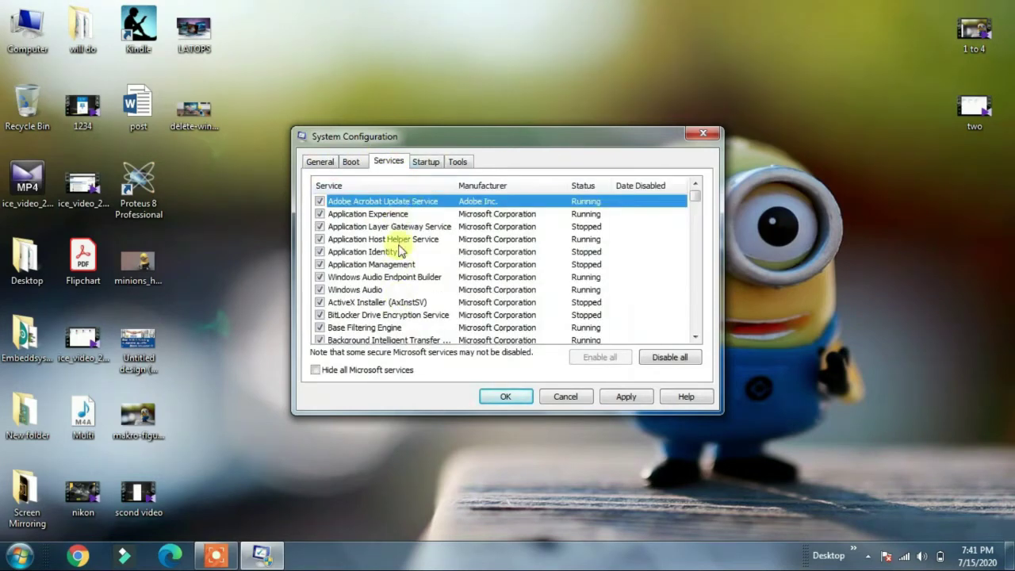
scroll(687, 220, down, 5)
drag(698, 210, 699, 332)
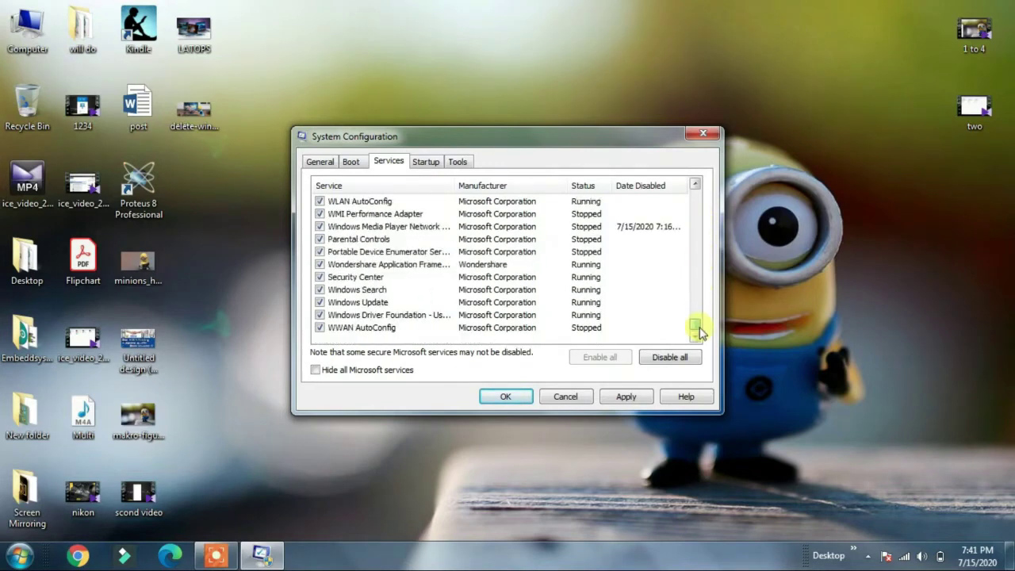
click(423, 167)
click(319, 226)
click(630, 396)
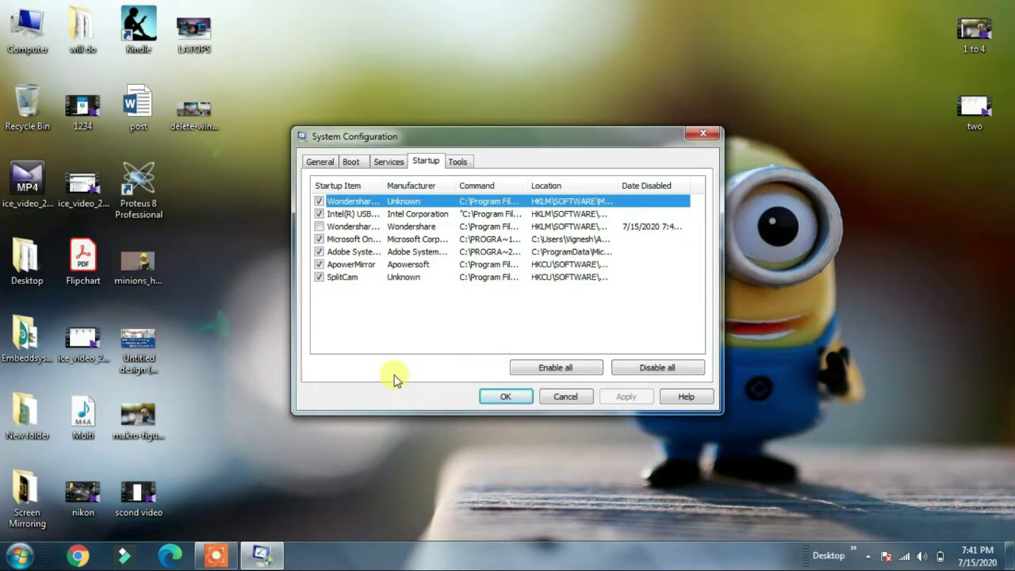
click(319, 226)
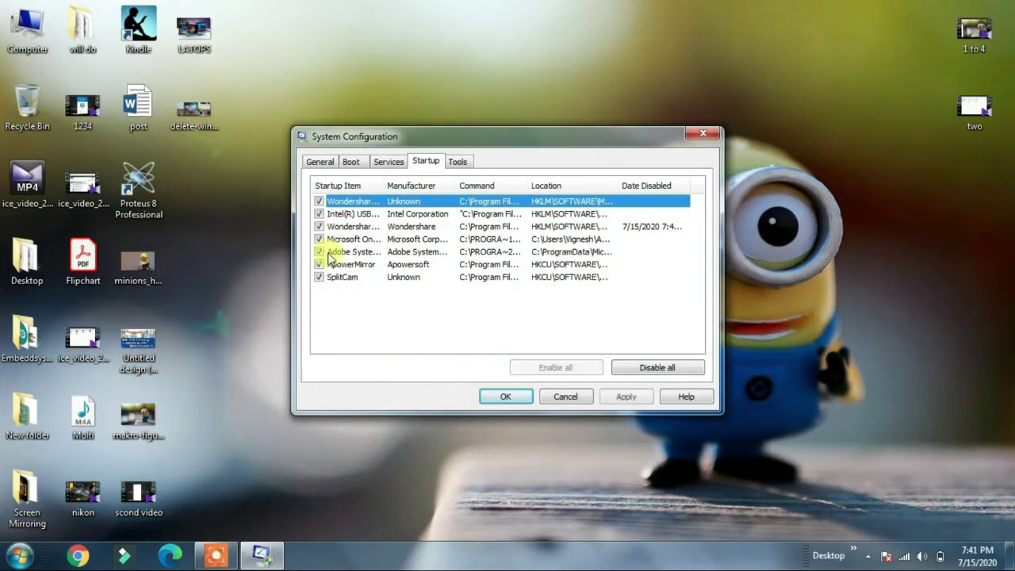
Disable the ApowerMirror startup item, apply the change and exit System Configuration without restarting.
click(320, 266)
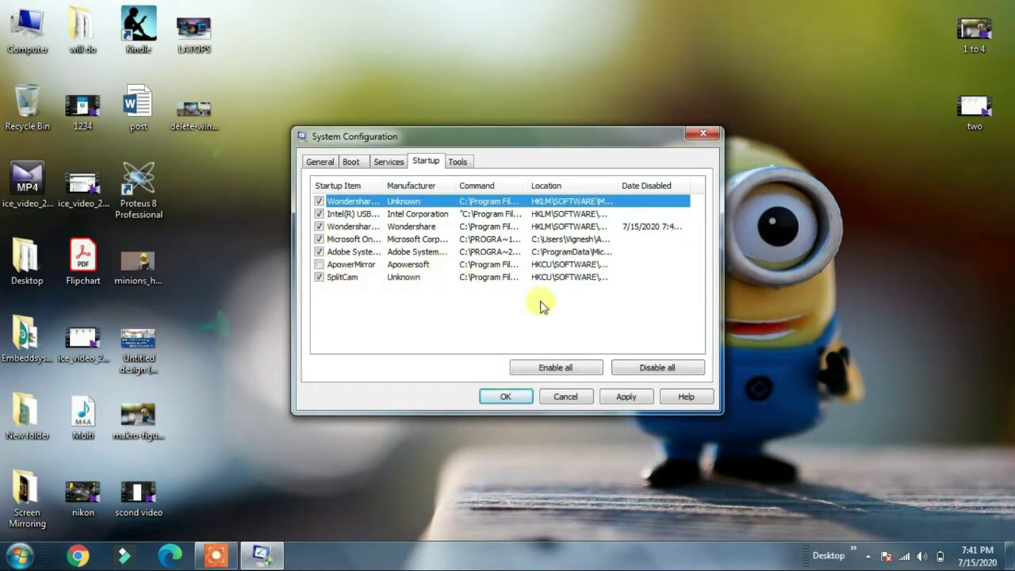
click(624, 401)
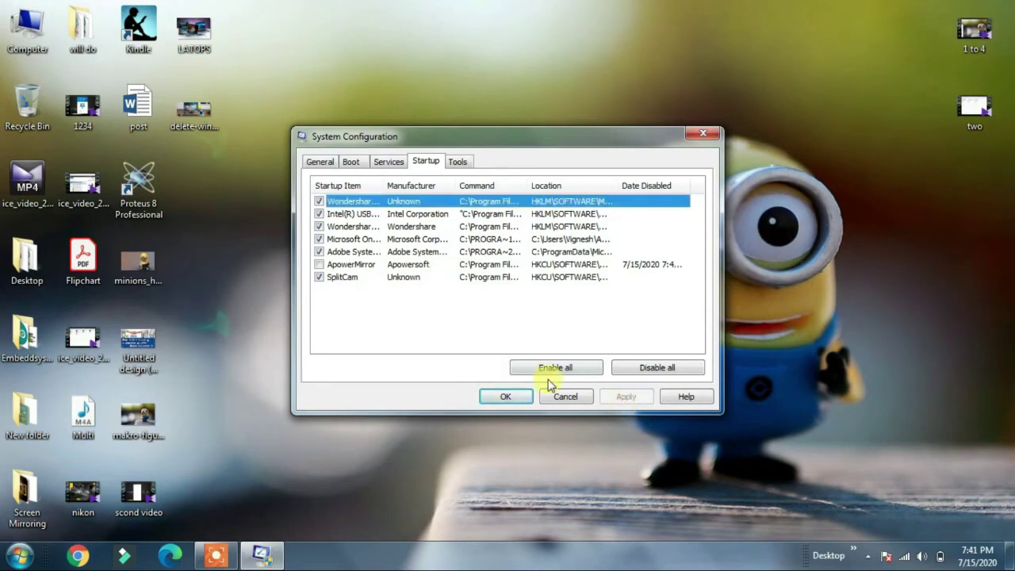
click(499, 399)
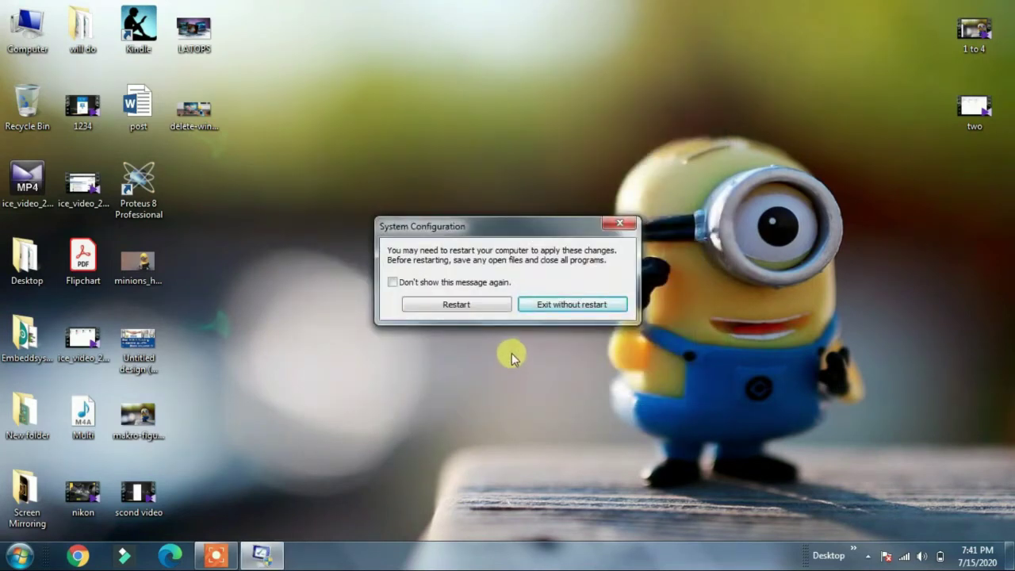
click(574, 308)
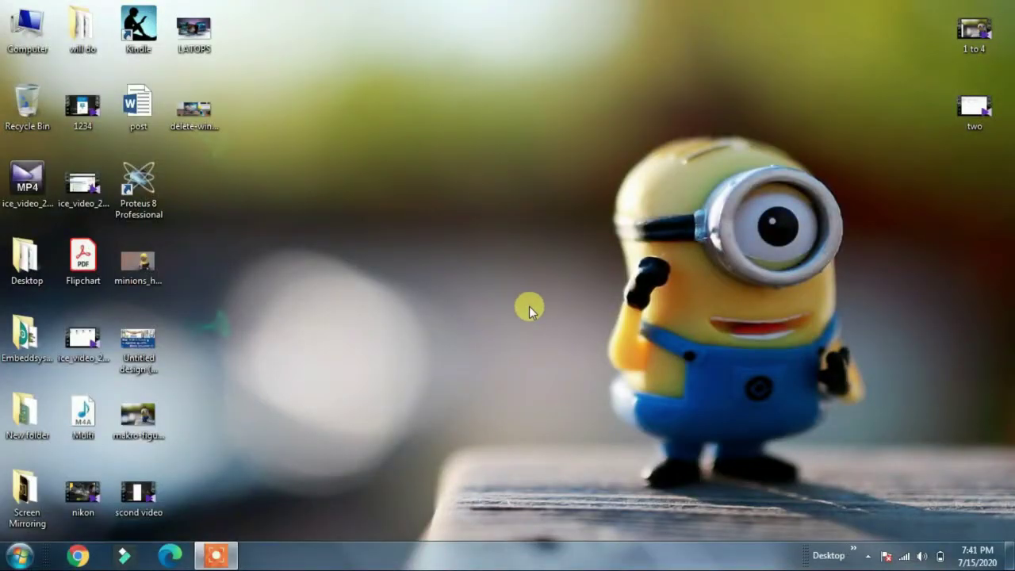
Open the Services console by running services.msc and maximize its window.
key(super+r)
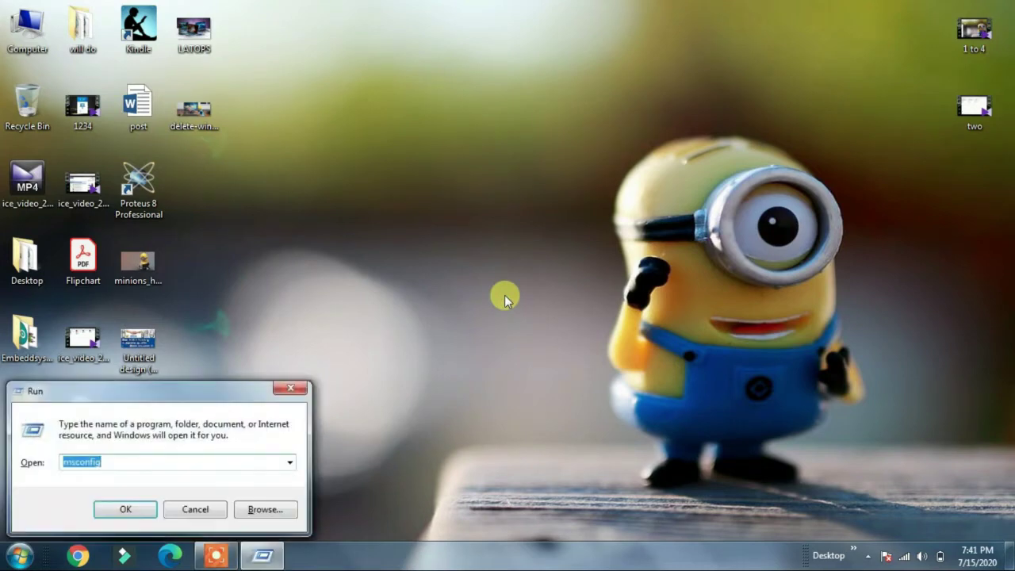
key(BackSpace)
text(servic)
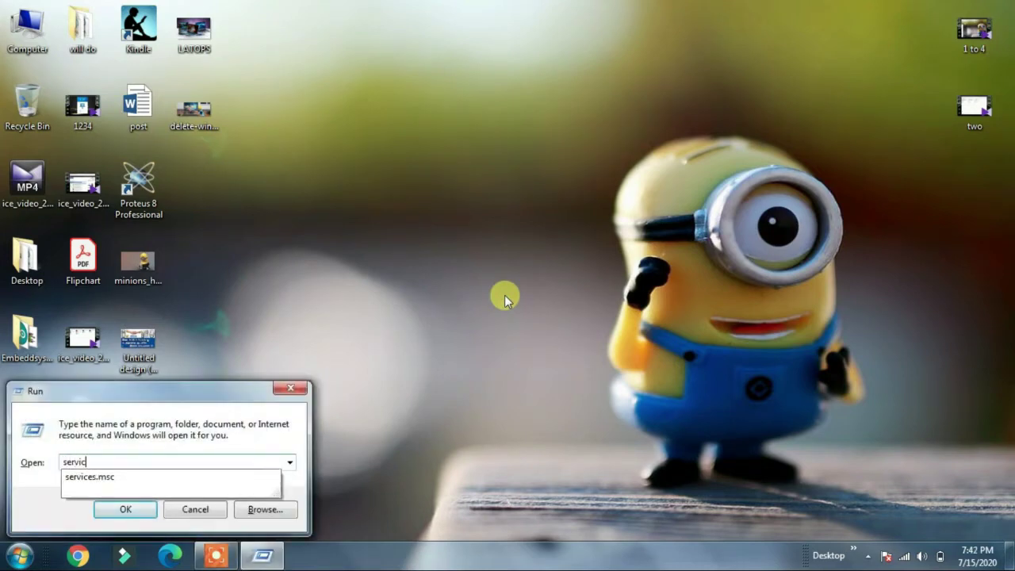
text(es.msc)
key(Return)
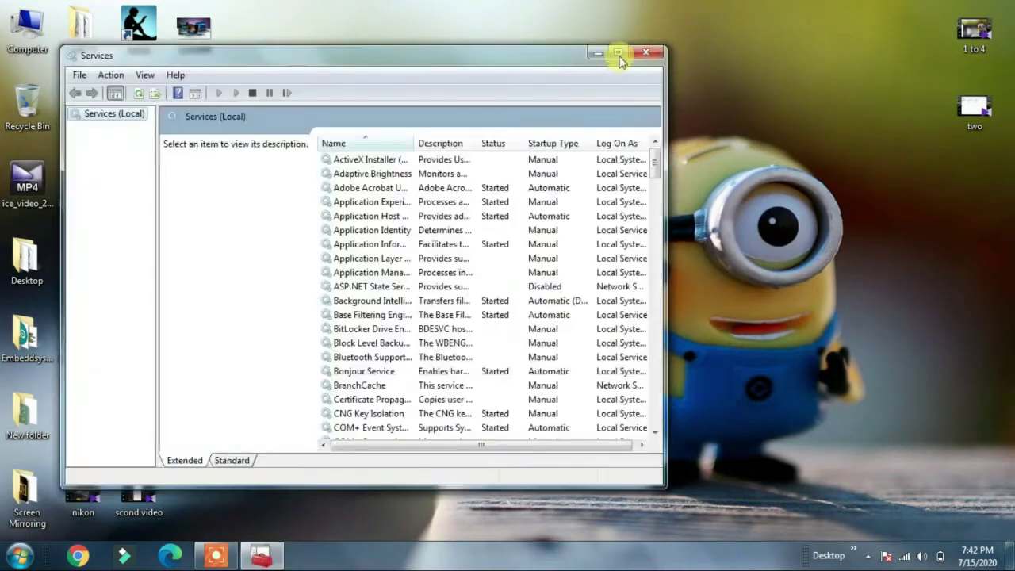
click(618, 53)
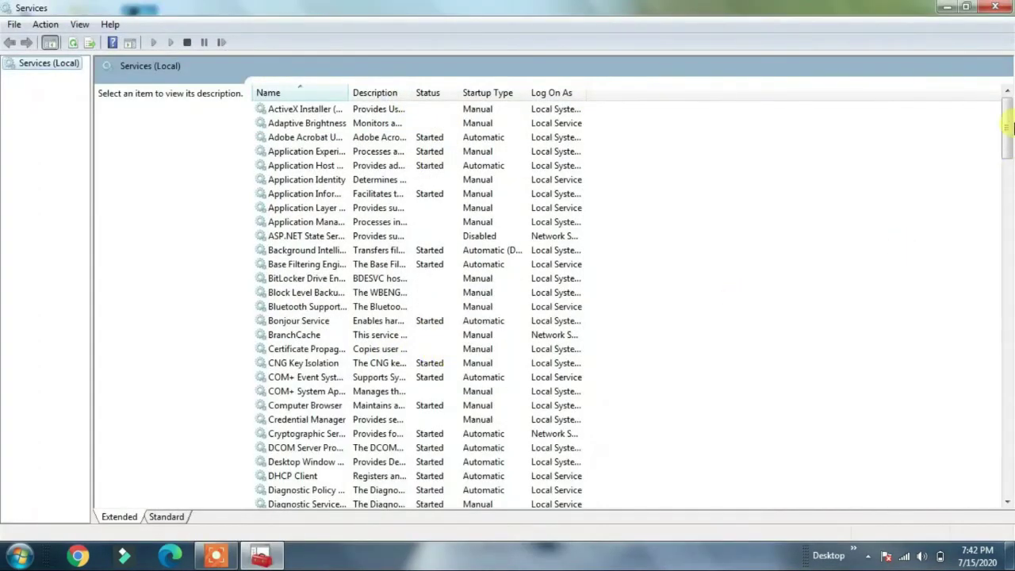
Set the Windows Update service's startup type to Manual and apply the change.
drag(1006, 220, 1010, 520)
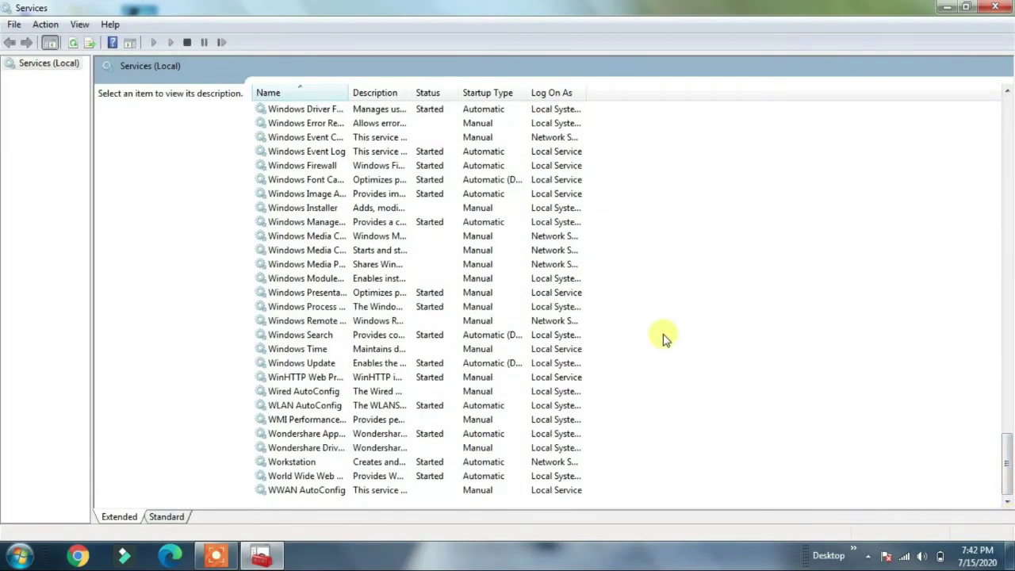
click(336, 363)
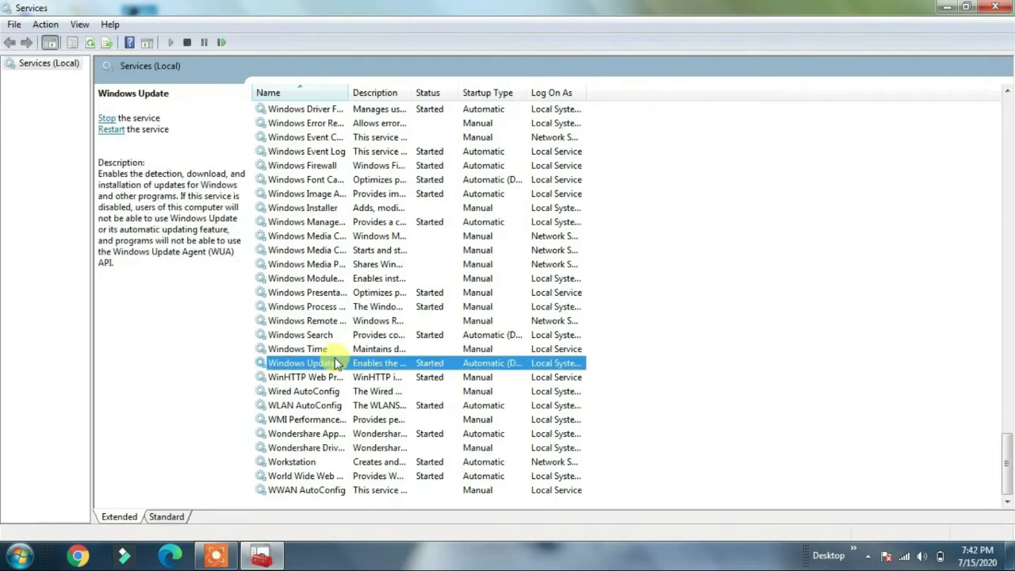
right_click(336, 363)
click(402, 499)
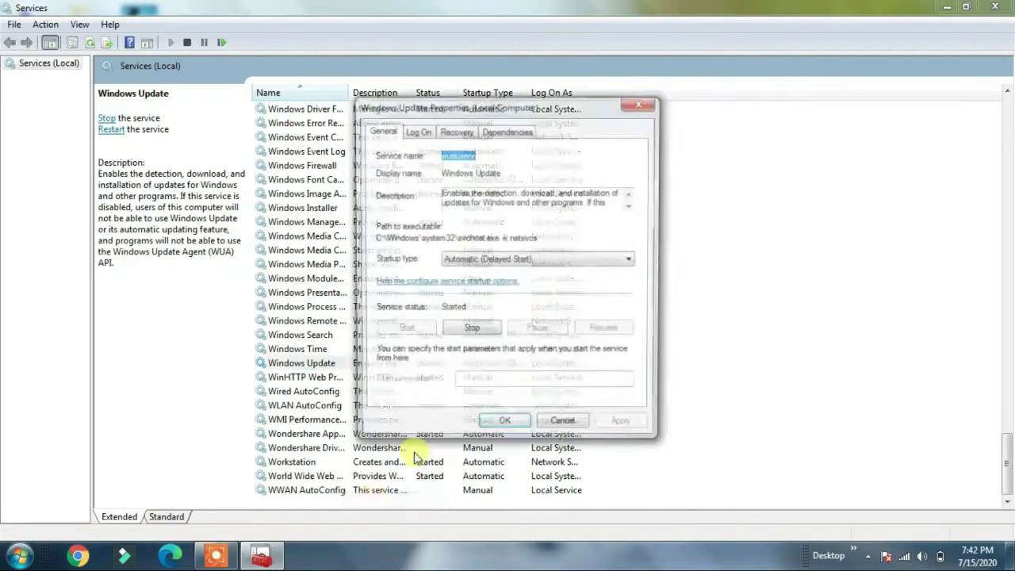
click(486, 262)
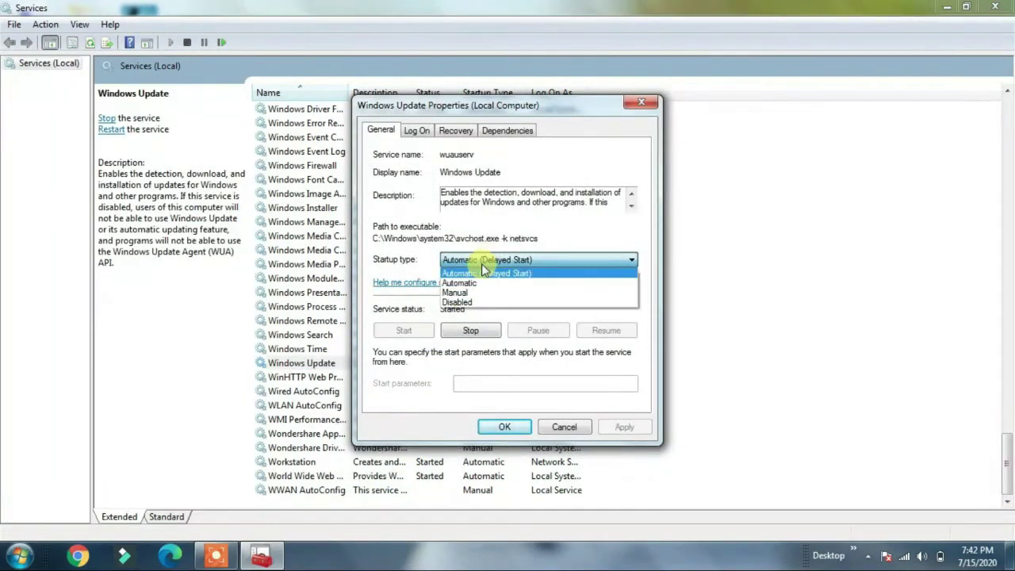
click(483, 293)
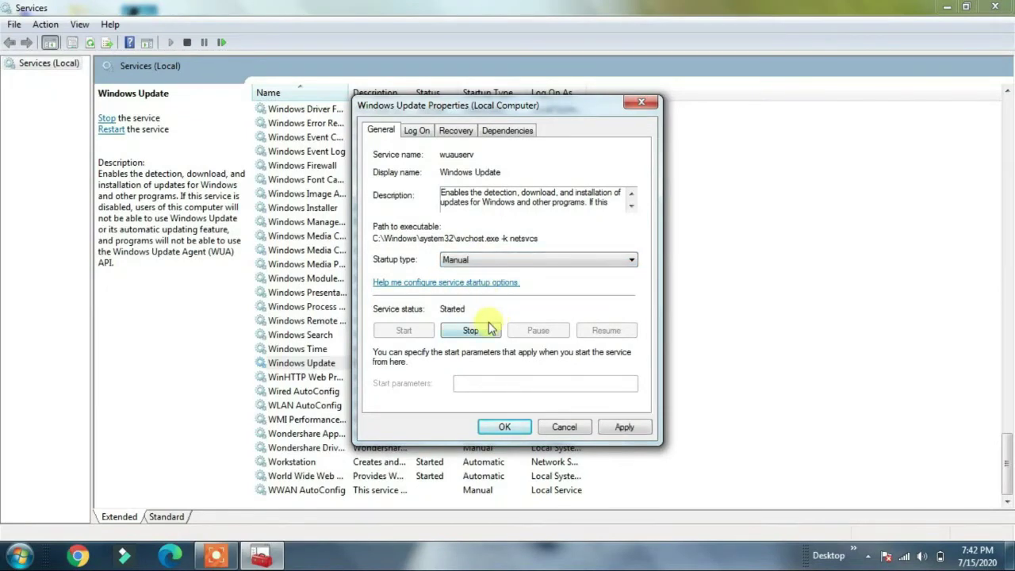
click(625, 427)
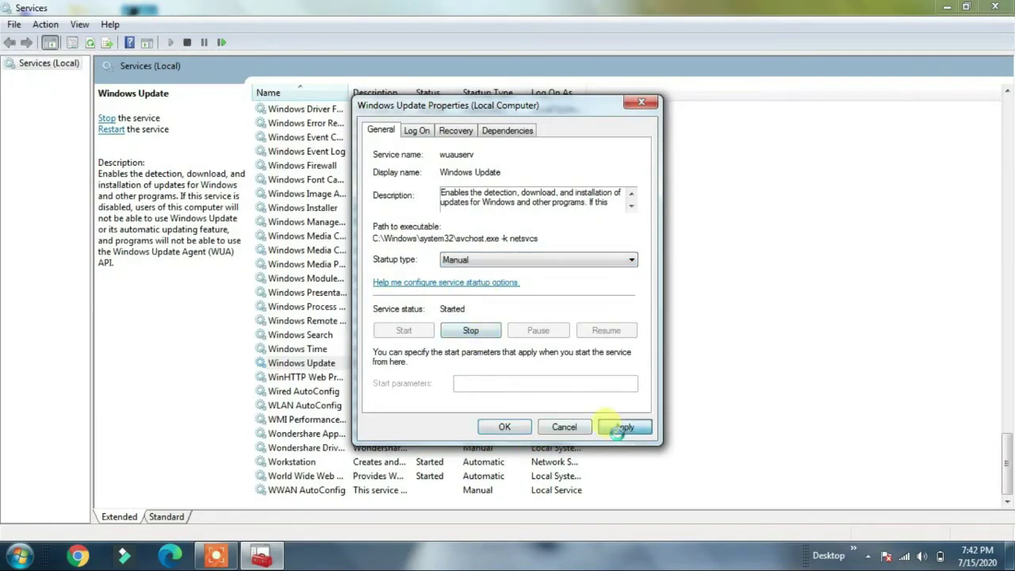
click(516, 433)
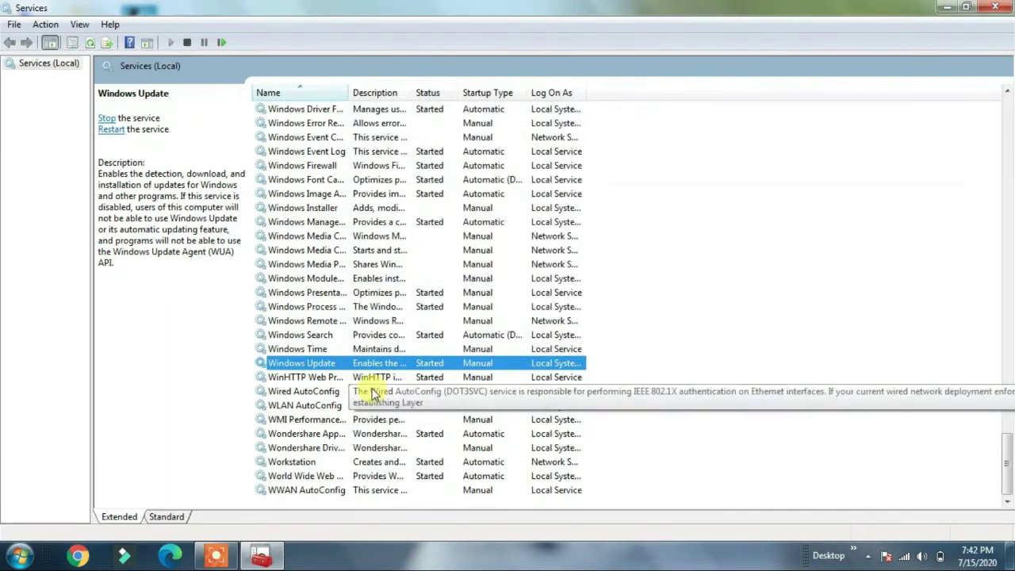
Open the Parental Controls service's properties, choose Manual as its startup type and confirm.
scroll(418, 357, up, 3)
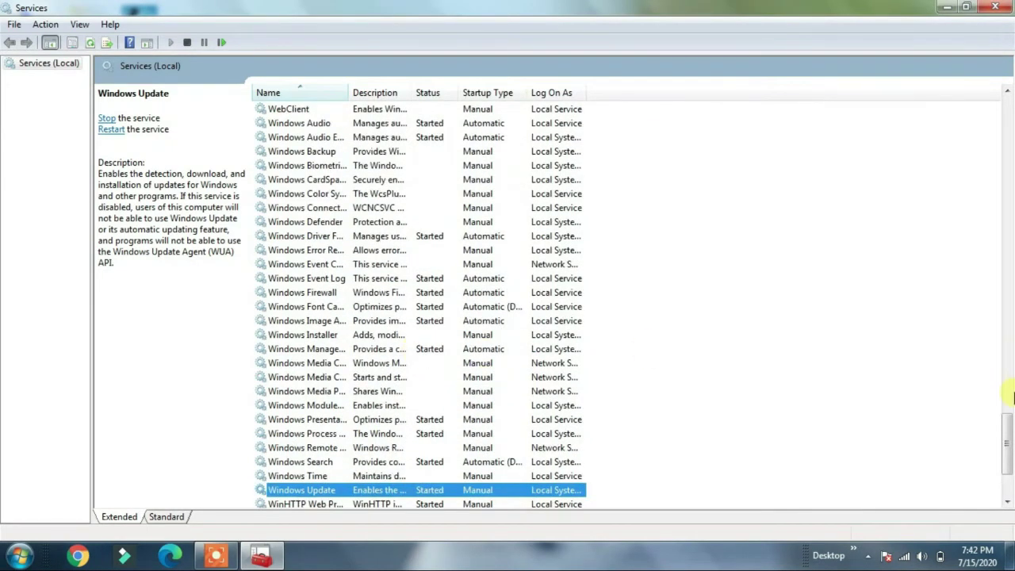
drag(1006, 448, 1011, 301)
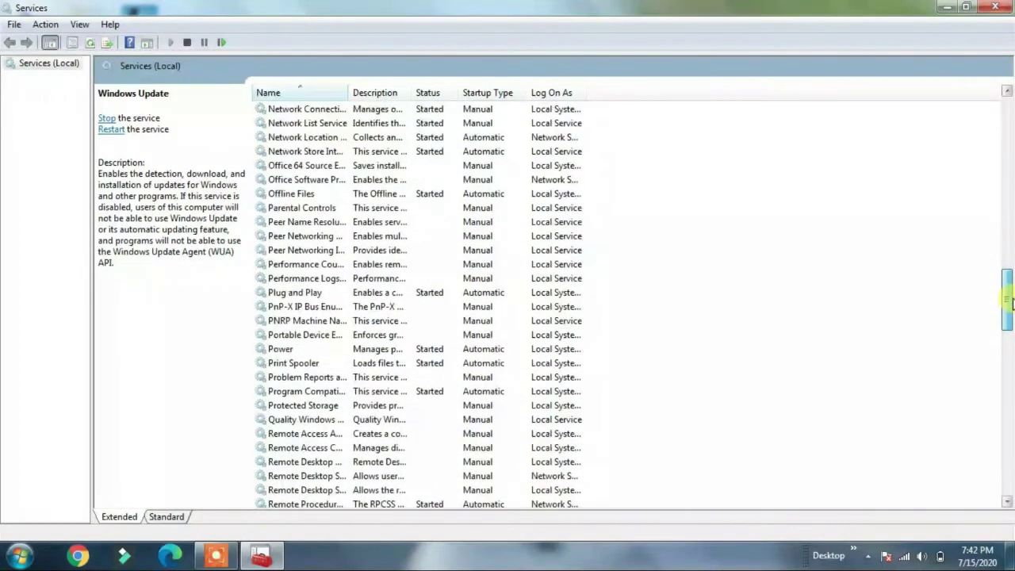
click(390, 208)
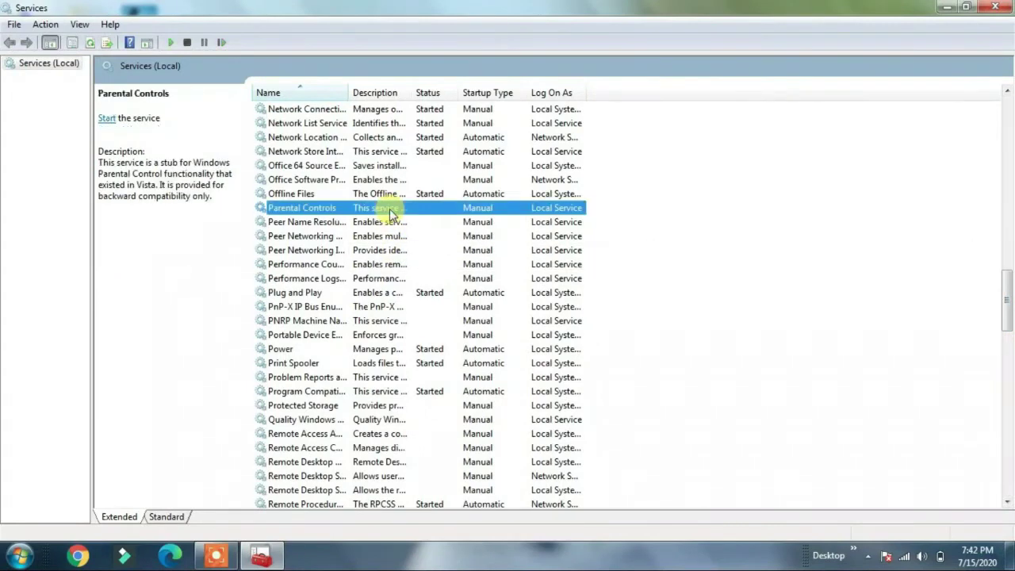
right_click(465, 200)
click(505, 339)
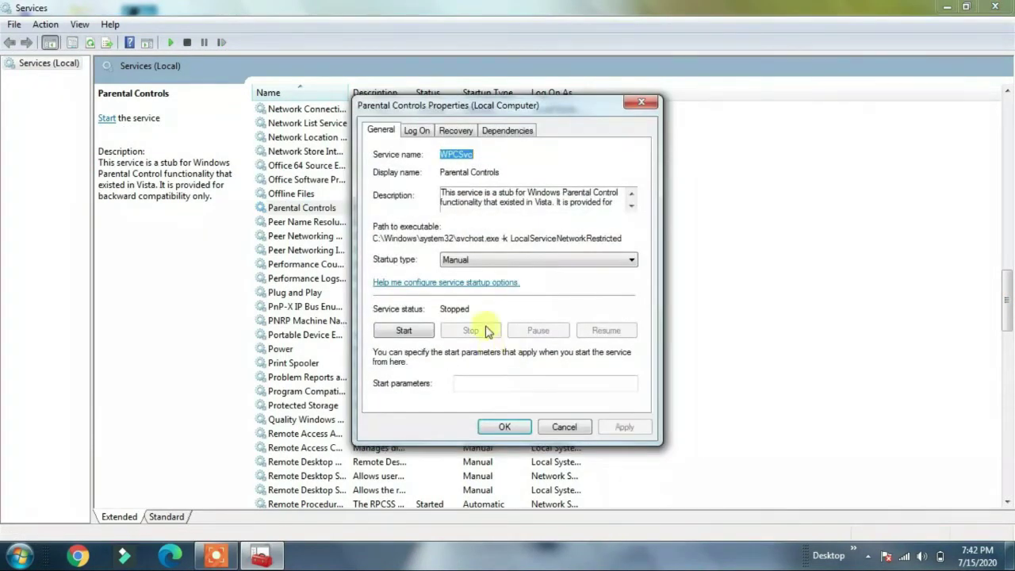
click(470, 262)
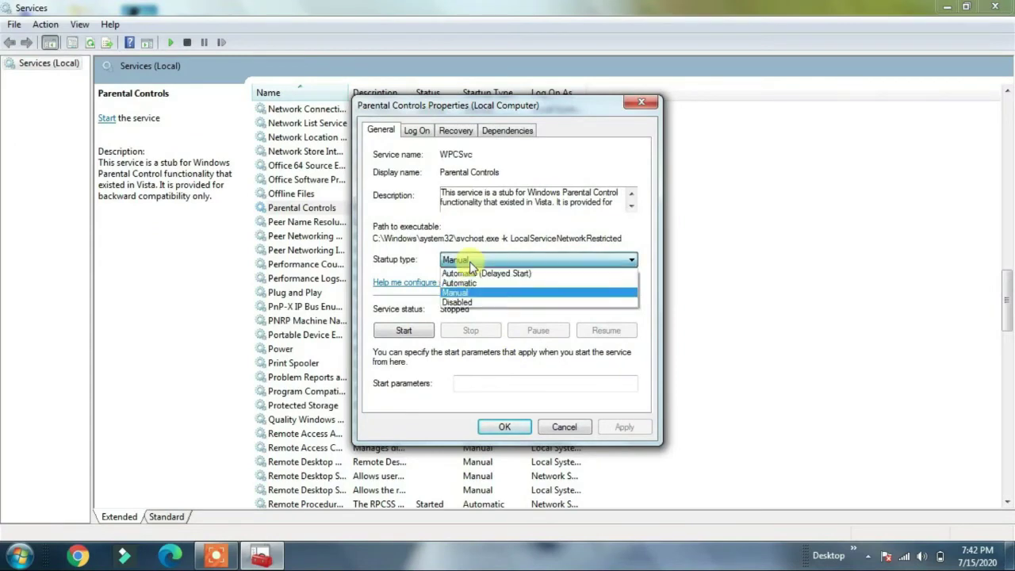
click(468, 292)
click(509, 426)
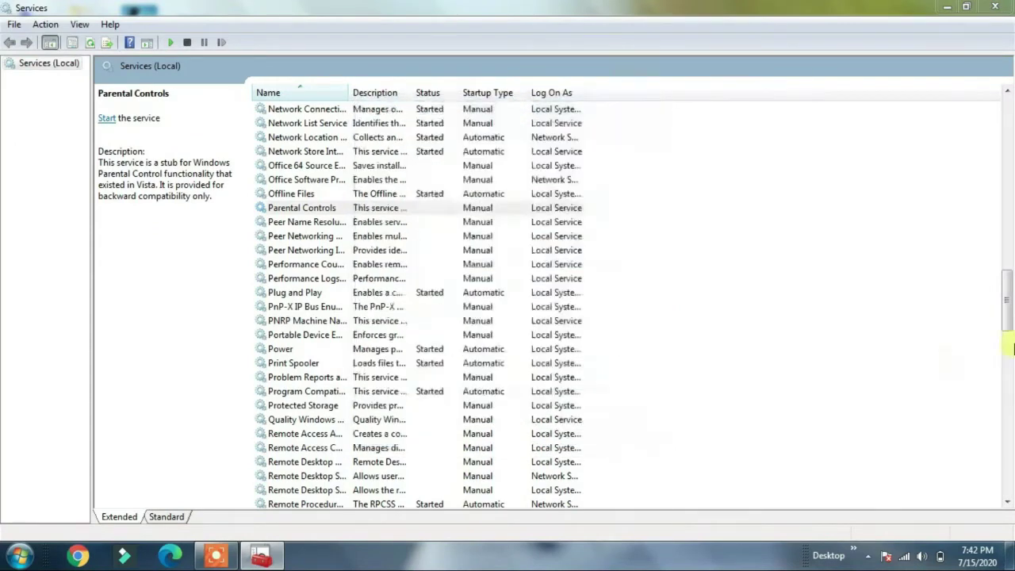
drag(1009, 326, 1010, 123)
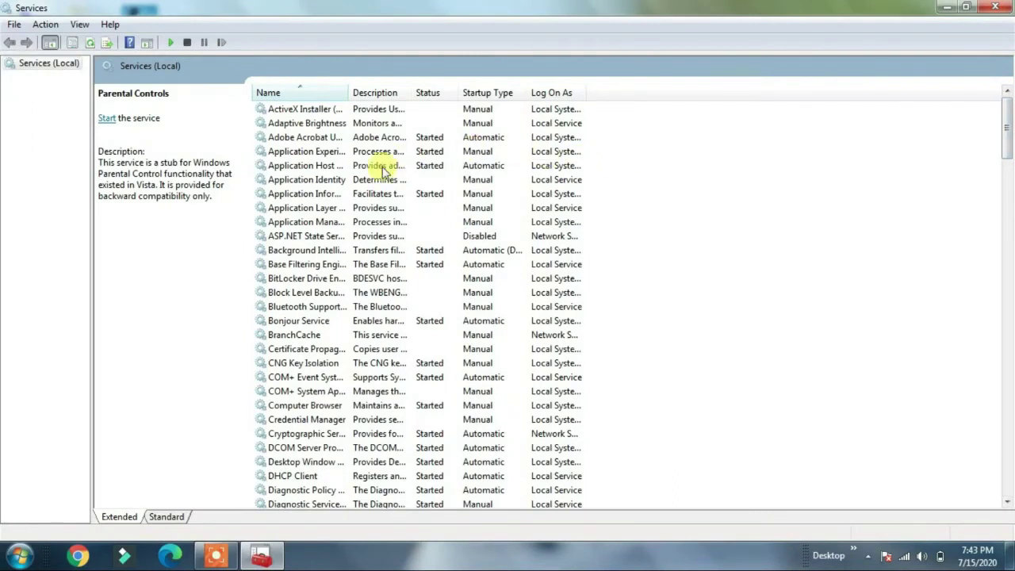
click(404, 407)
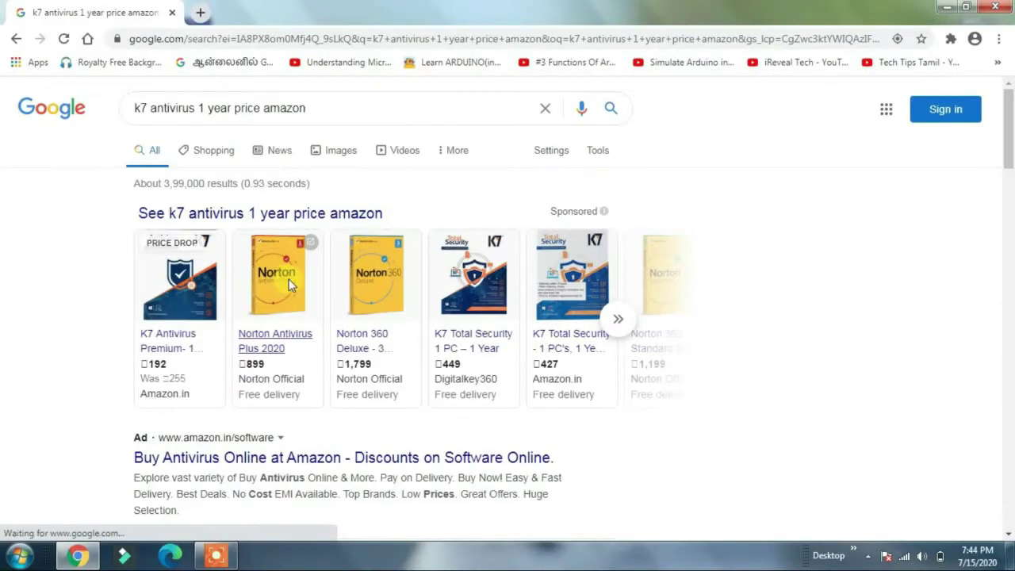
In Chrome, open the "Buy Antivirus Online at Amazon" search result in a new tab.
scroll(283, 270, down, 2)
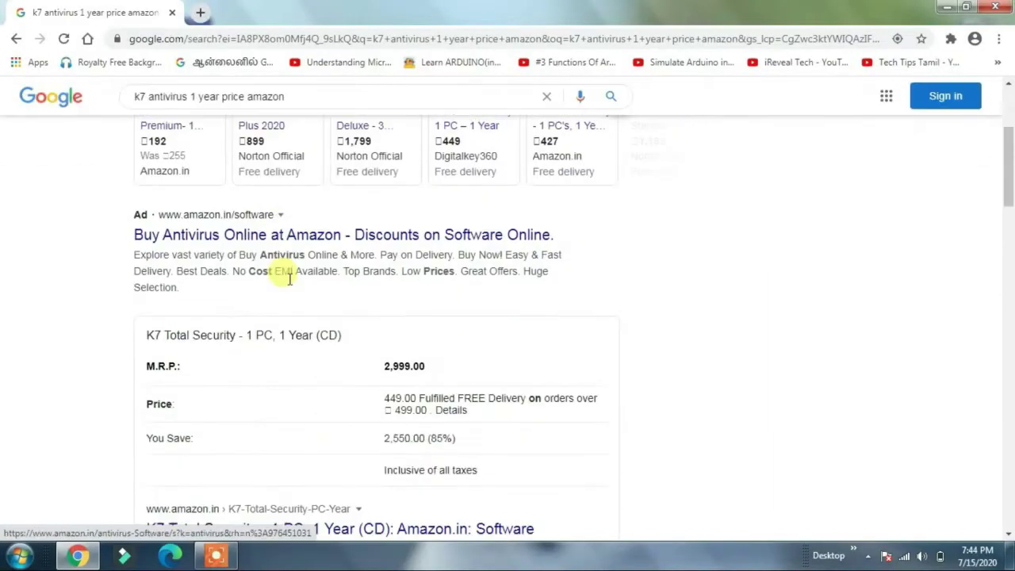
right_click(328, 234)
click(343, 246)
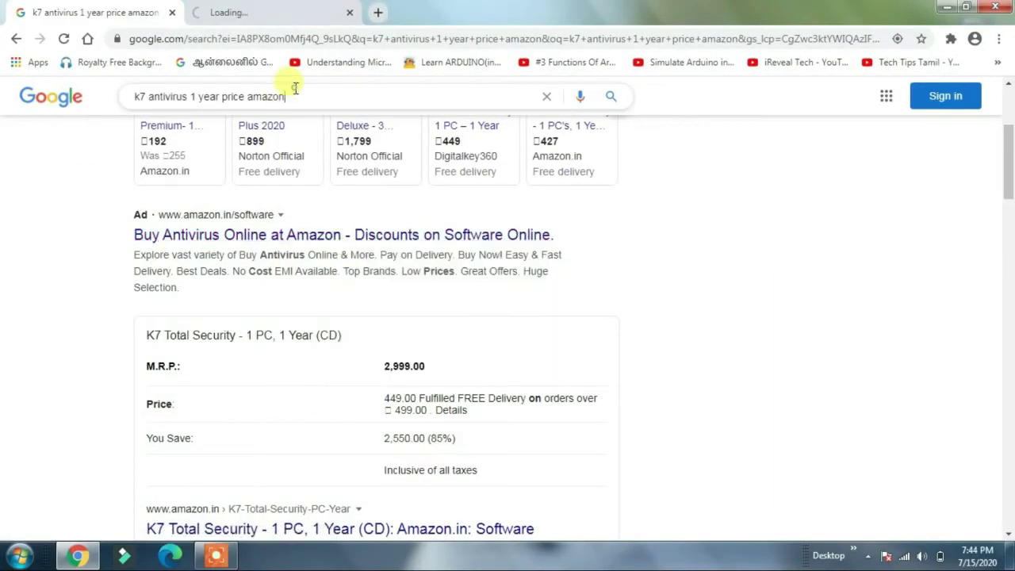
Search Google for "k7 antivirus 1 year price flipkart" and open Flipkart's "Buy K7 Total Security Online" result.
click(295, 89)
key(BackSpace)
key(BackSpace)
key(BackSpace)
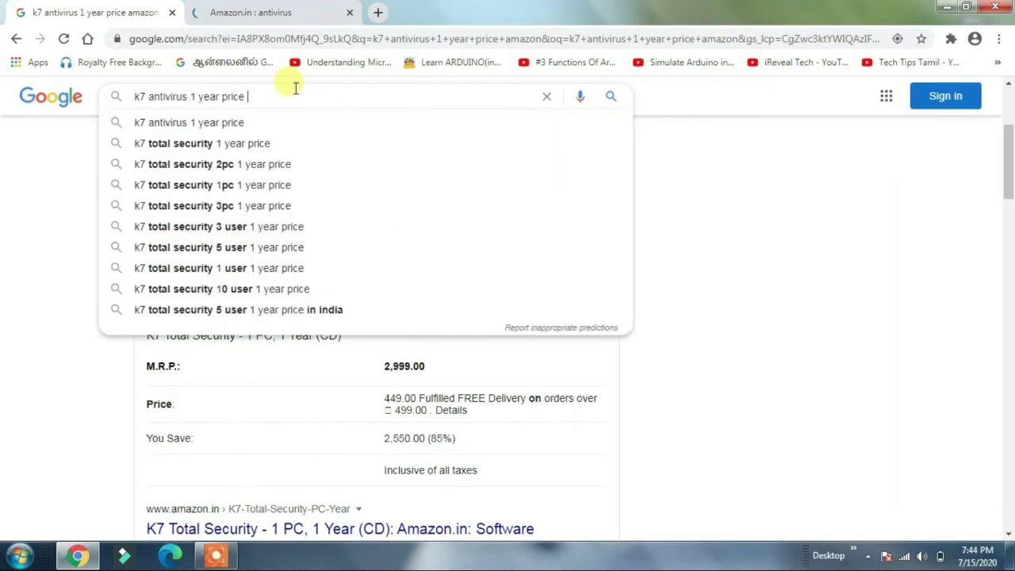
text(flipkar)
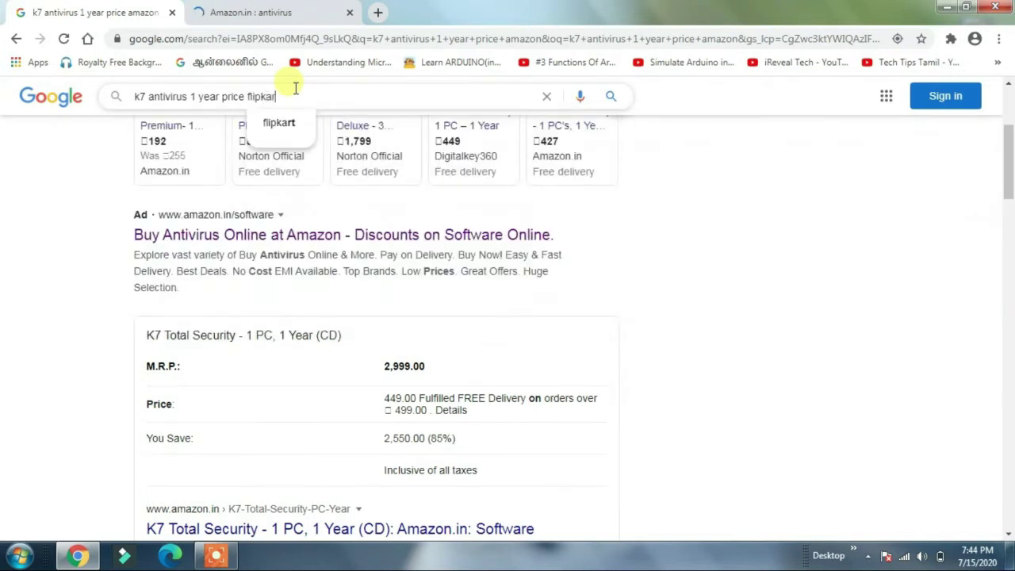
text(t)
key(Return)
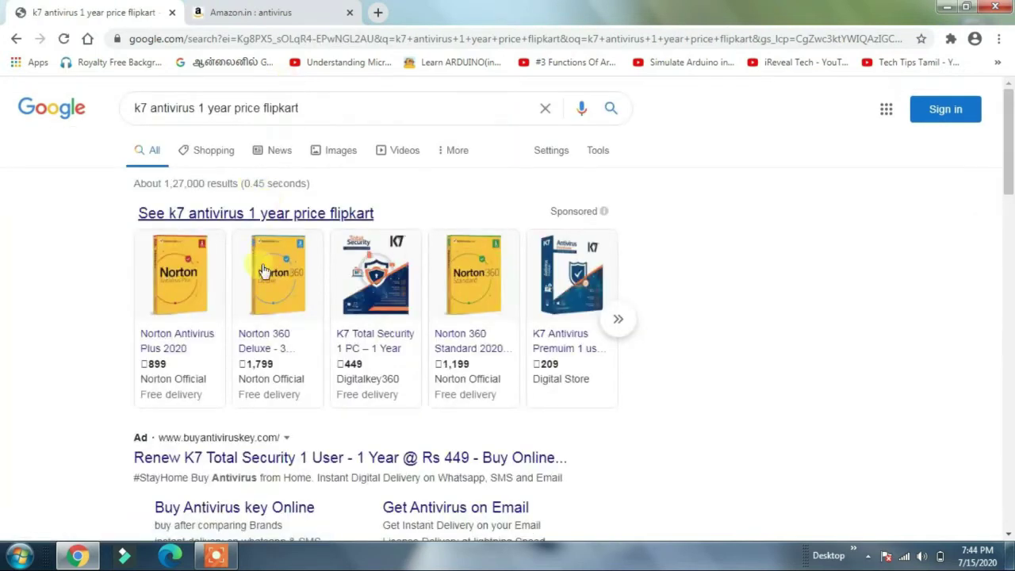
scroll(635, 371, down, 2)
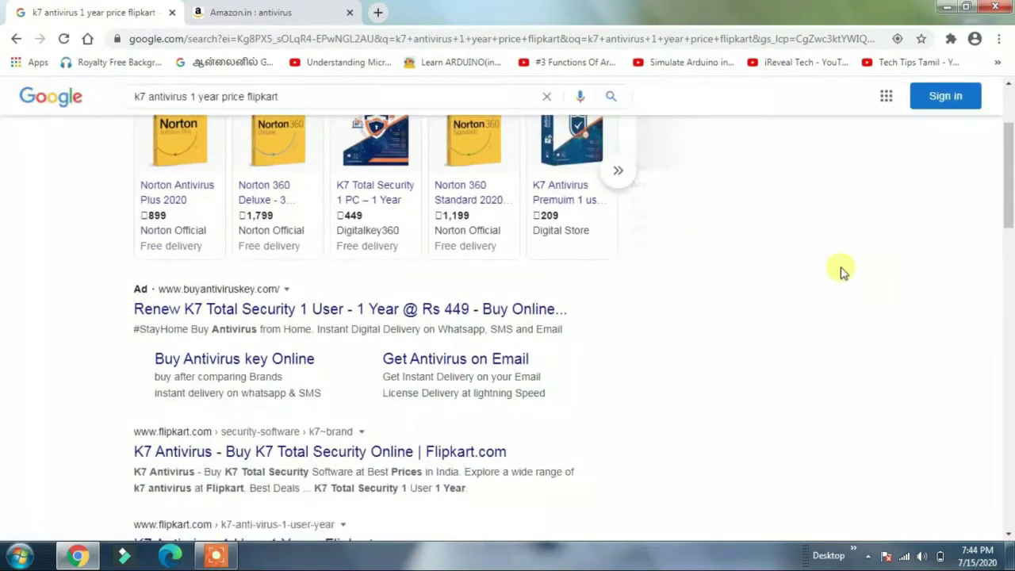
click(290, 454)
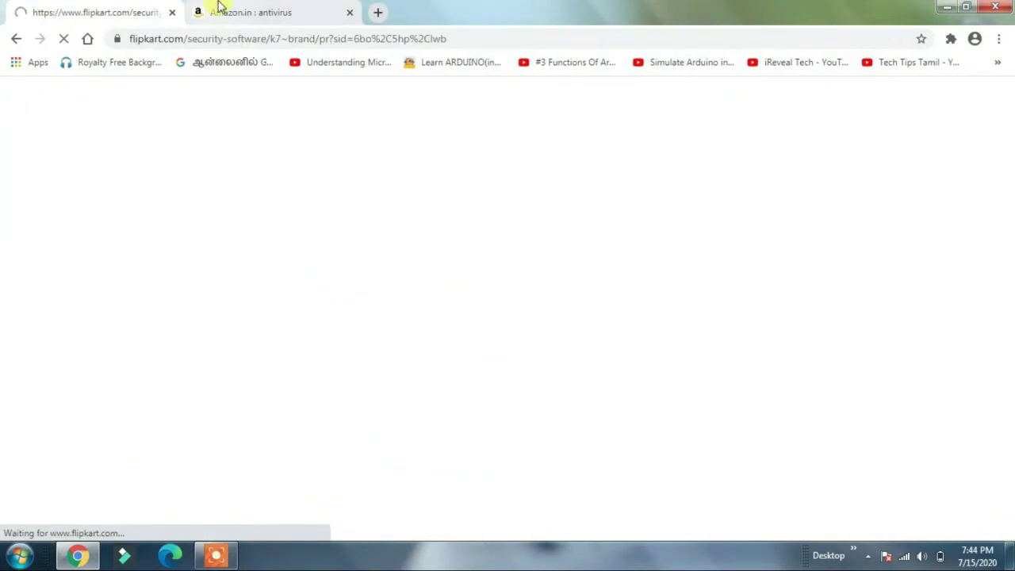
Search Amazon's software section for "k7 total security 1 pc 1 year 2020" and look through the offers.
click(219, 7)
click(319, 101)
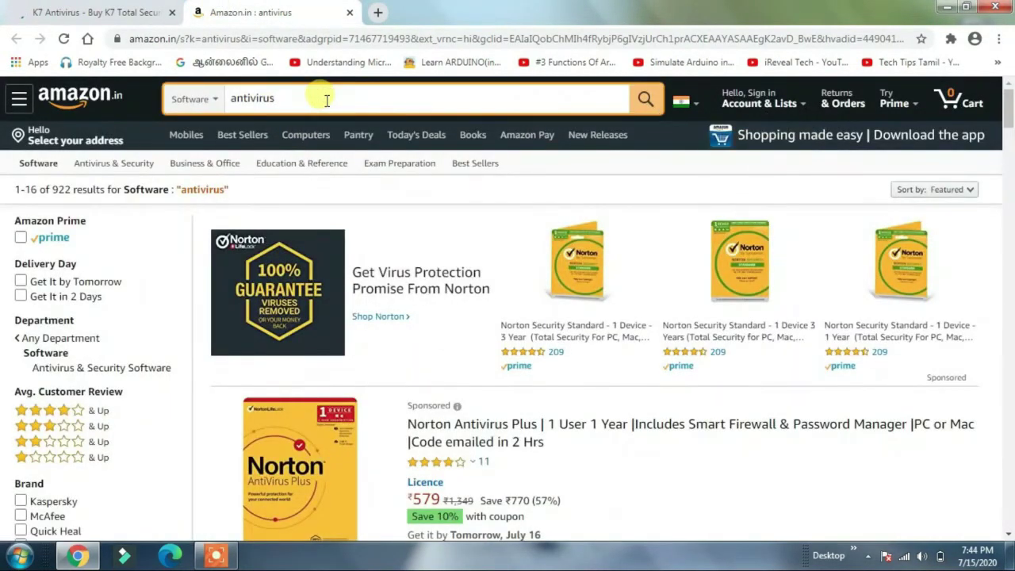
text(k7 tota)
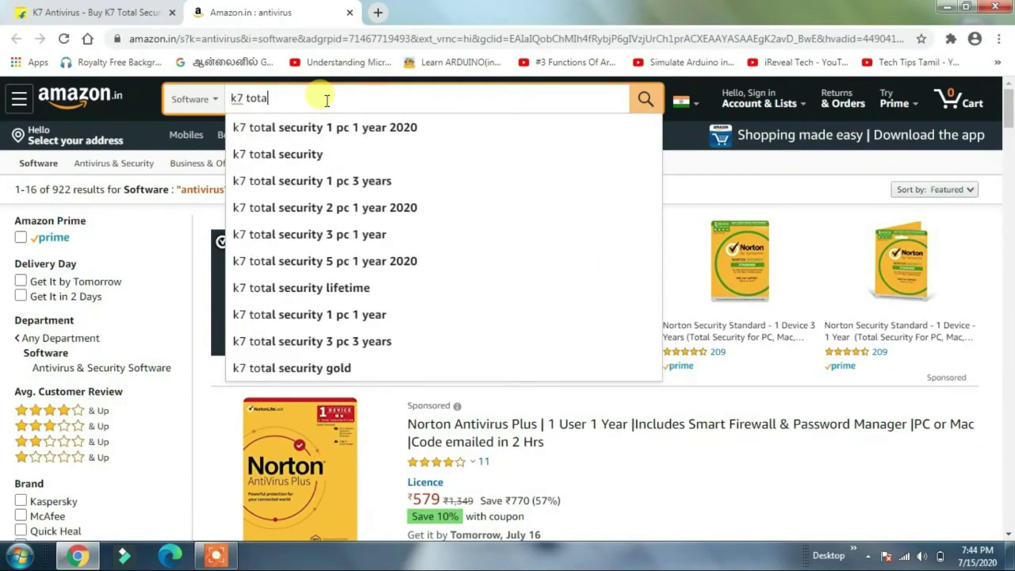
text(l security)
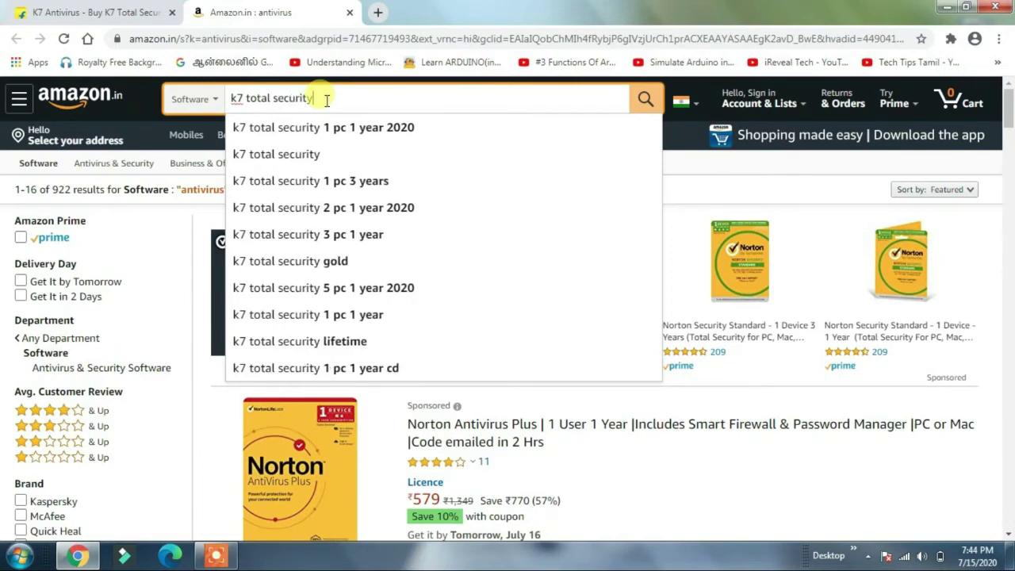
key(Down)
key(Return)
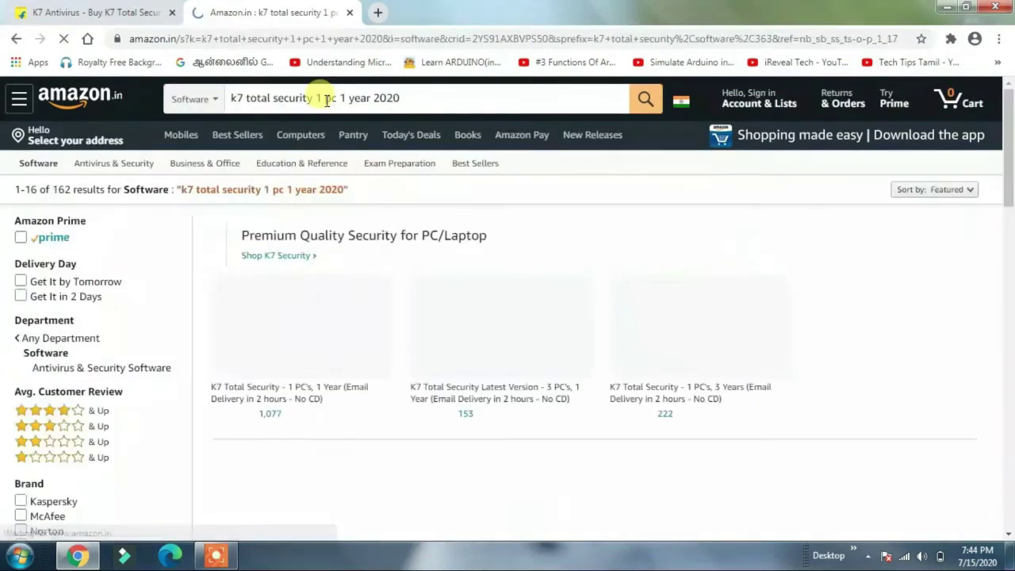
scroll(532, 200, down, 10)
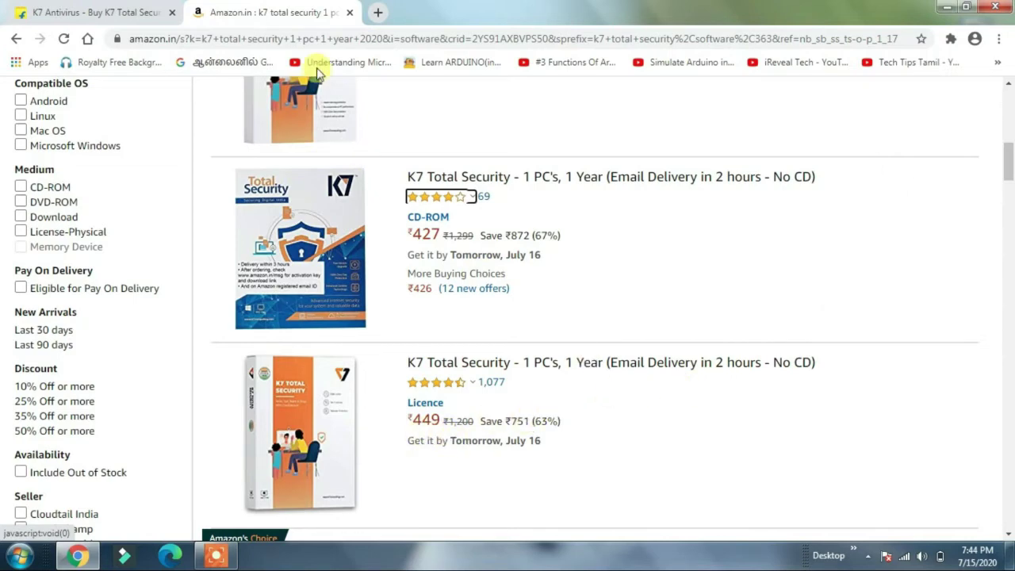
Review the K7 Total Security prices on the Flipkart listing and return to the Amazon results.
click(162, 12)
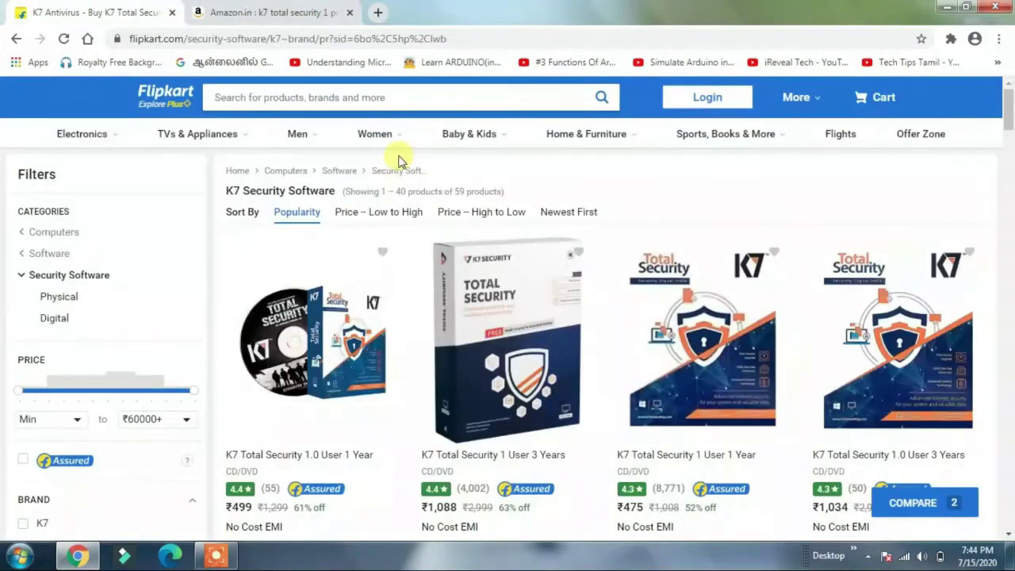
scroll(1011, 127, down, 1)
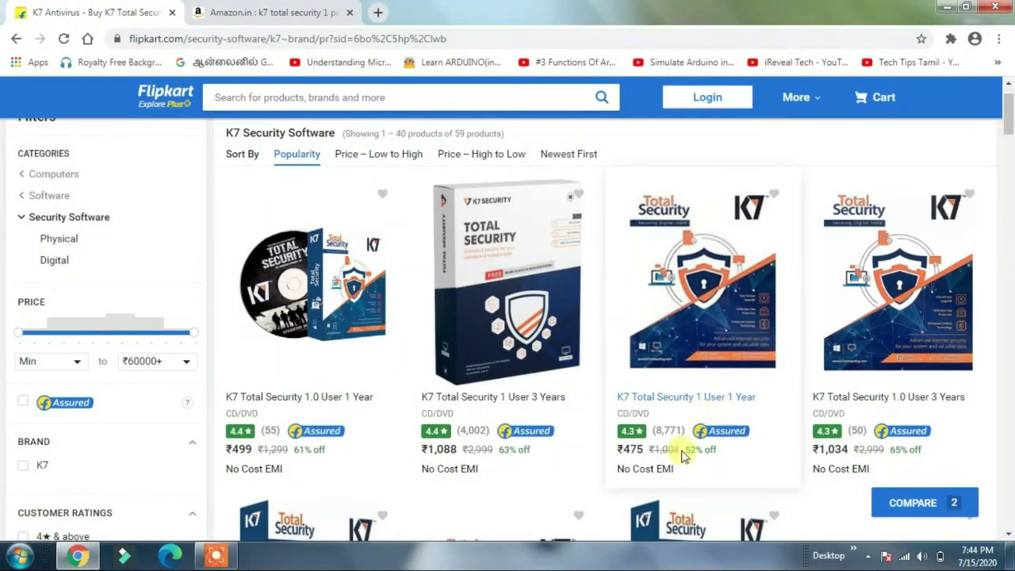
click(266, 11)
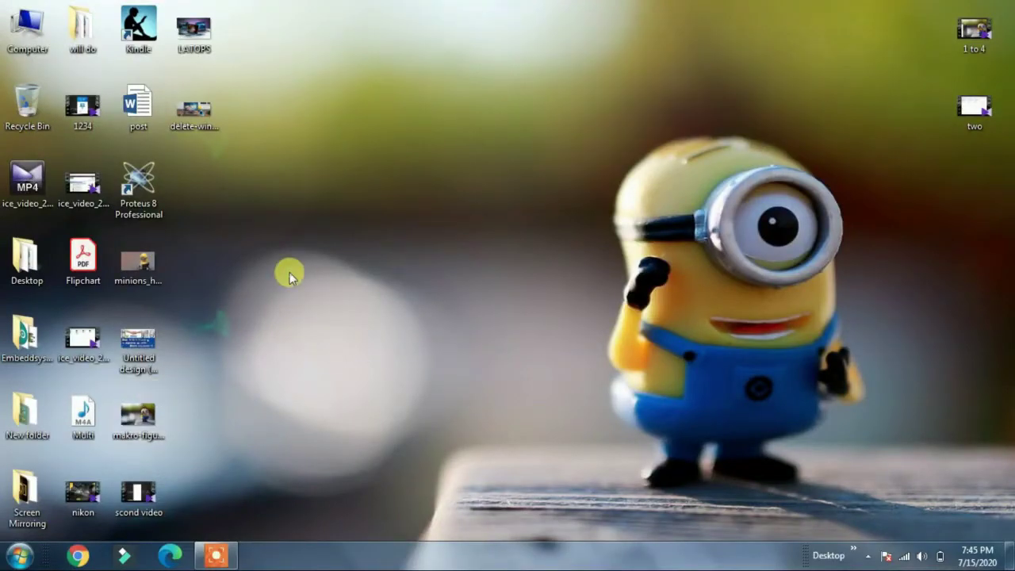
Open the computer's advanced performance settings, adjust the visual effects for best performance and apply.
right_click(27, 25)
click(70, 162)
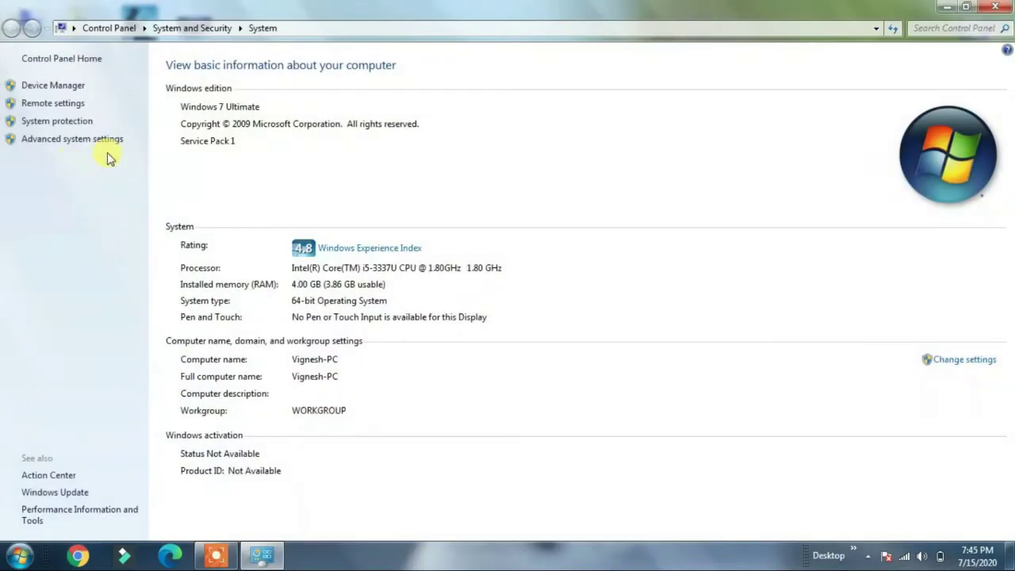
click(106, 141)
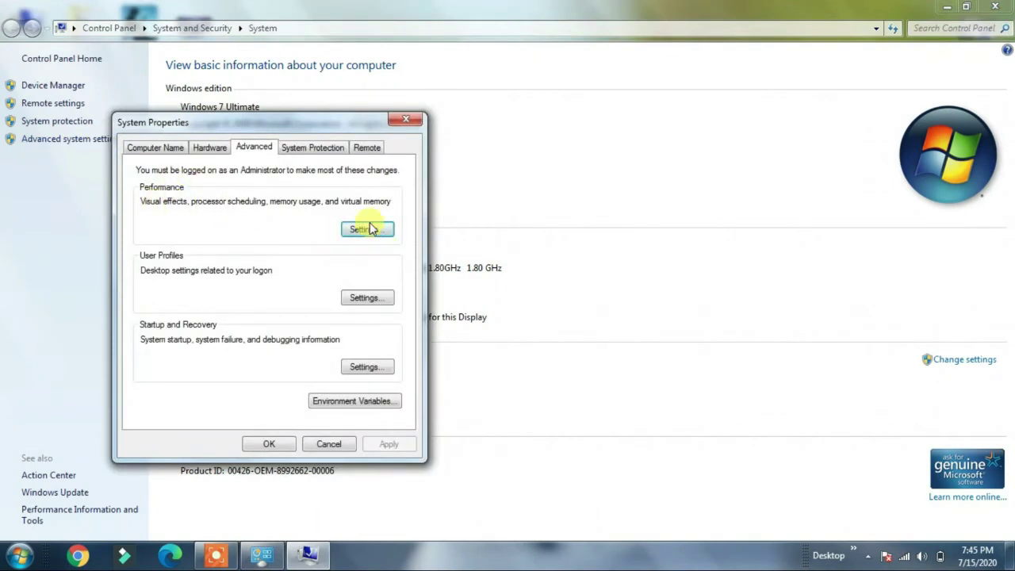
click(368, 230)
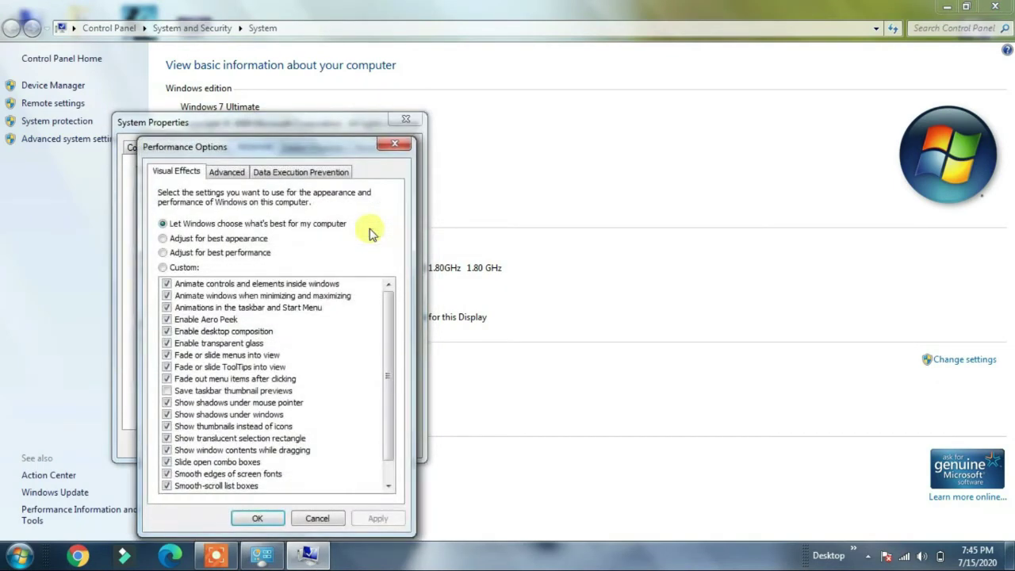
click(163, 253)
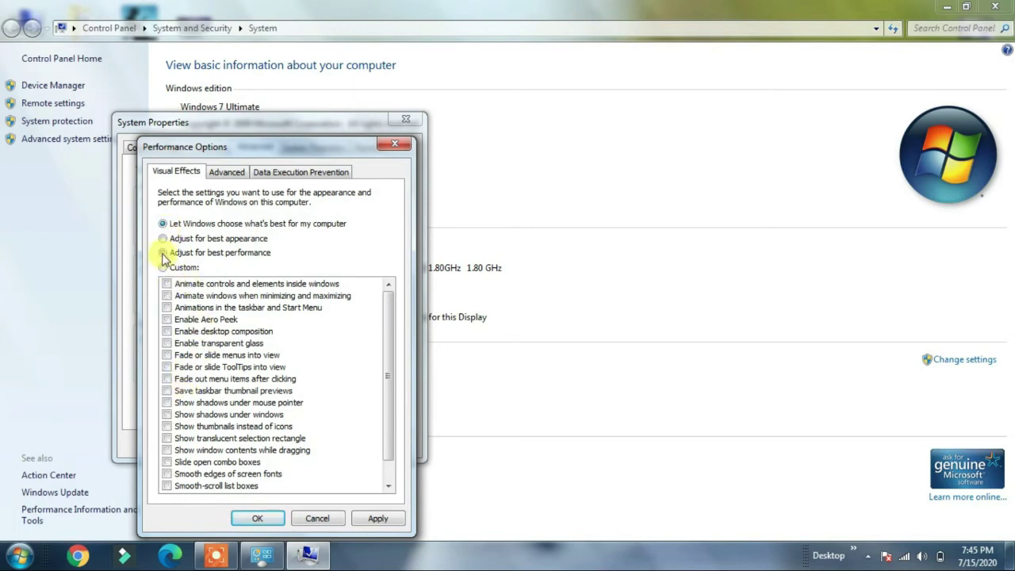
click(358, 518)
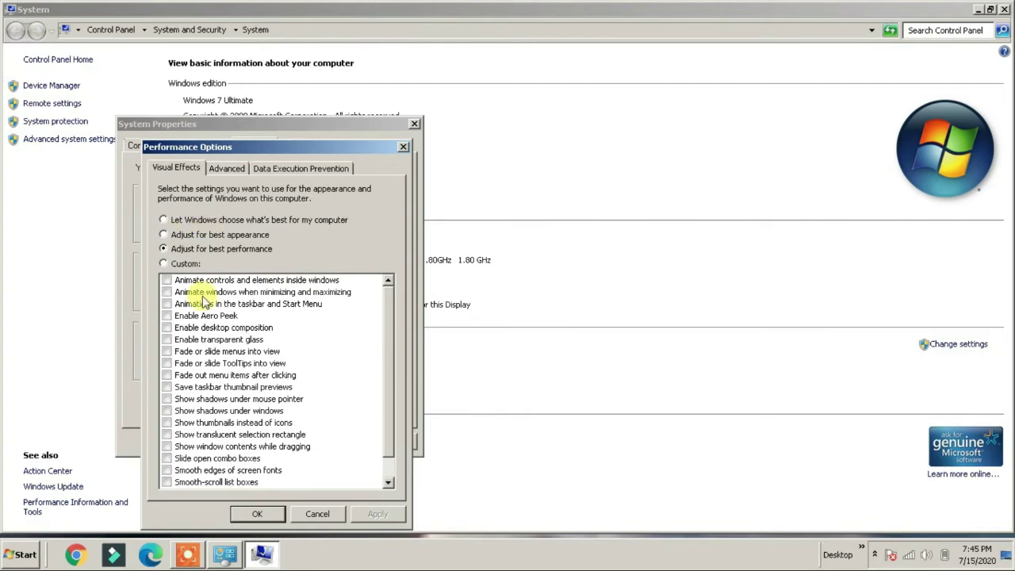
Set the visual effects to let Windows choose what's best, apply the change and close both settings dialogs.
click(163, 220)
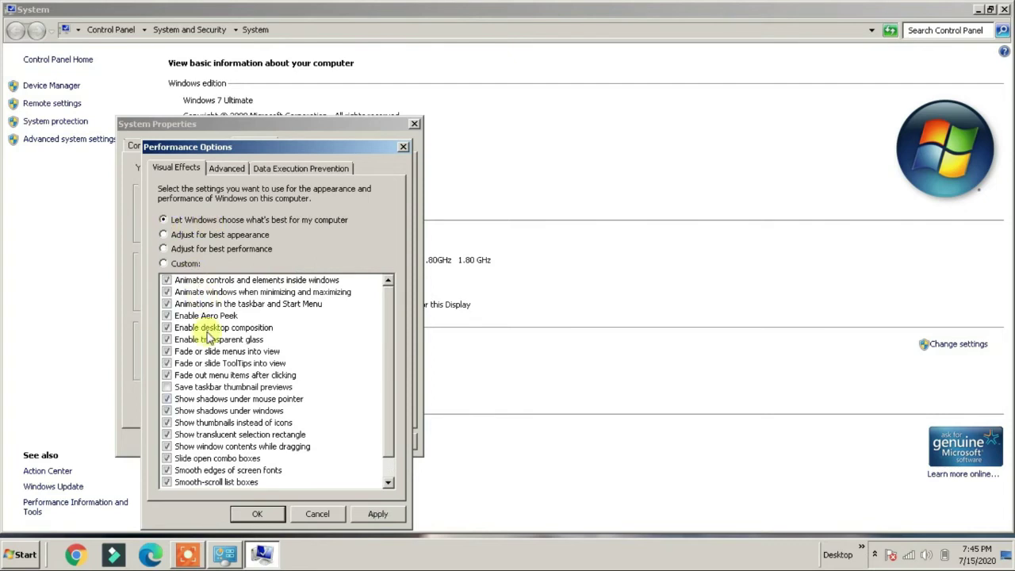
click(379, 515)
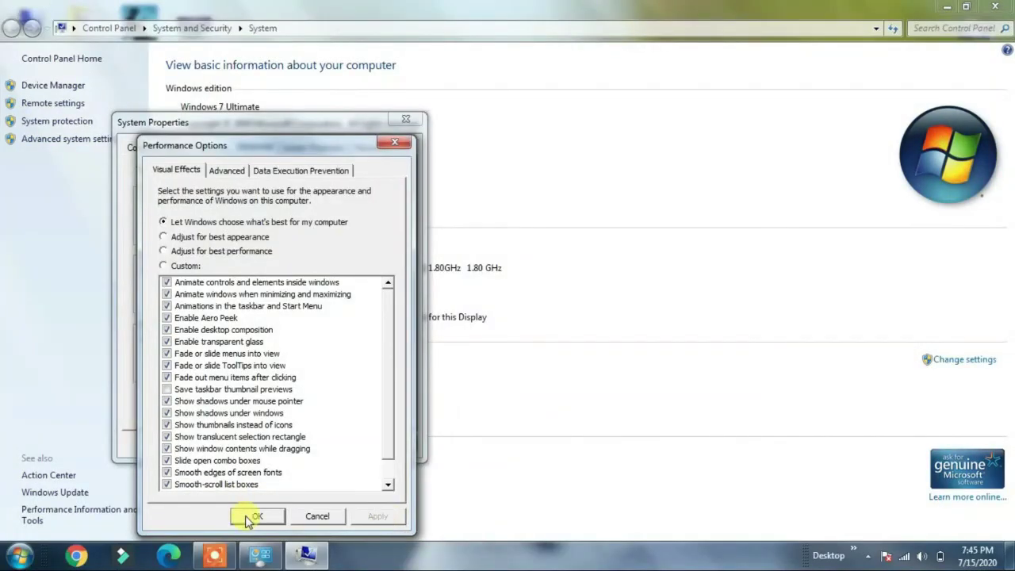
click(253, 517)
click(403, 123)
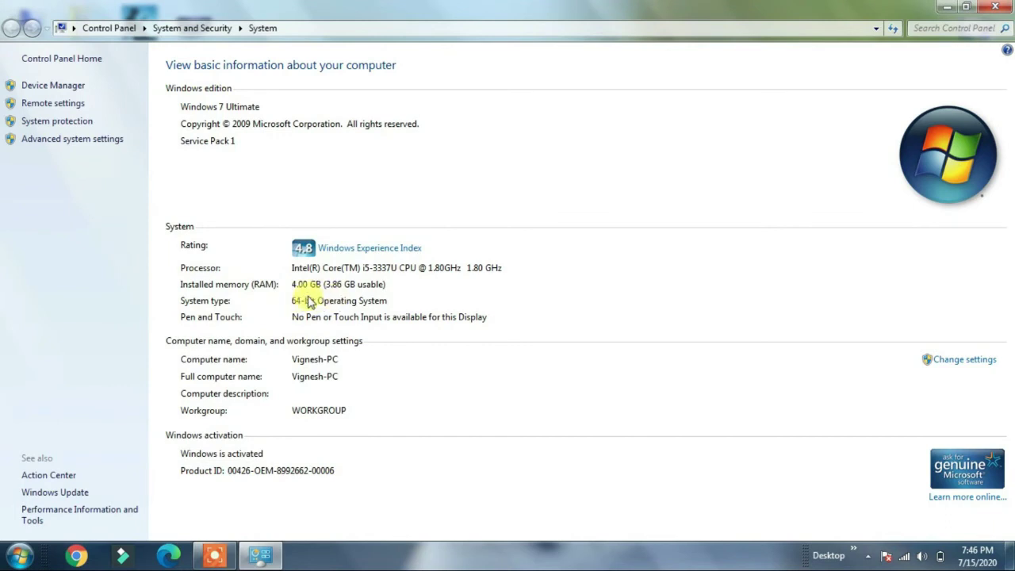
key(super+e)
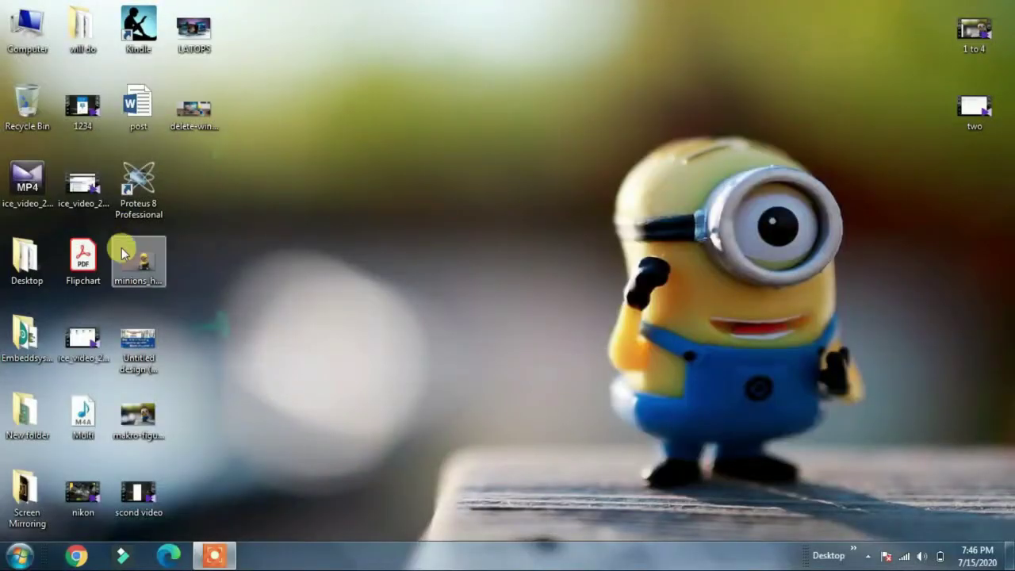
key(super+r)
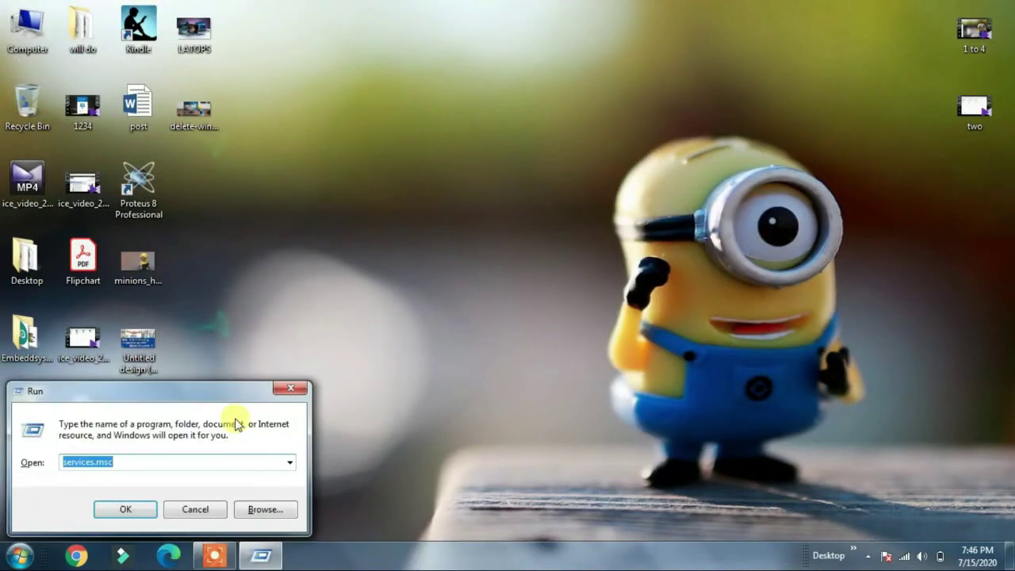
click(290, 390)
Search the computer for "memory", open Windows Memory Diagnostic to view its check options and close it.
click(19, 556)
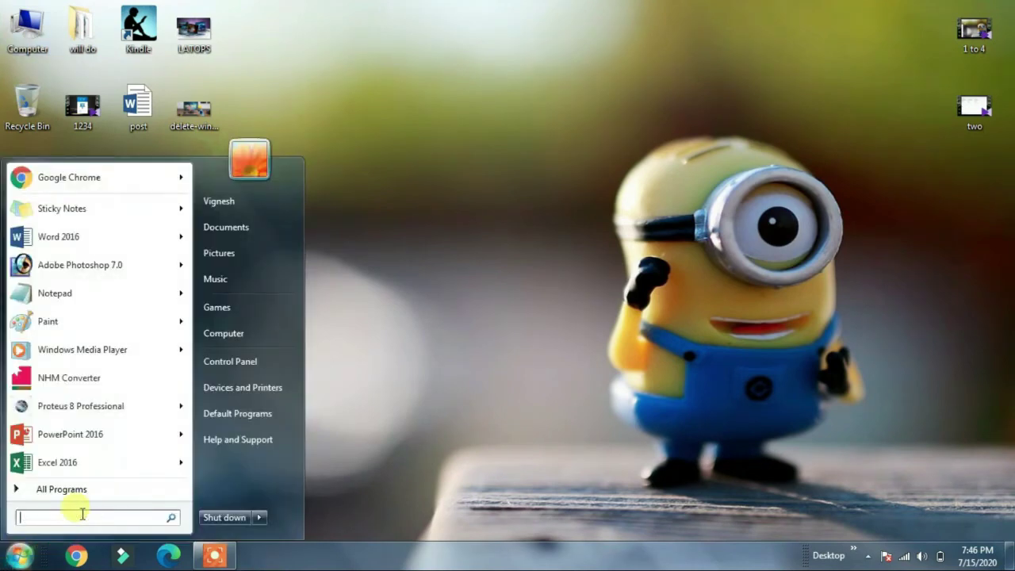
text(memory)
click(59, 196)
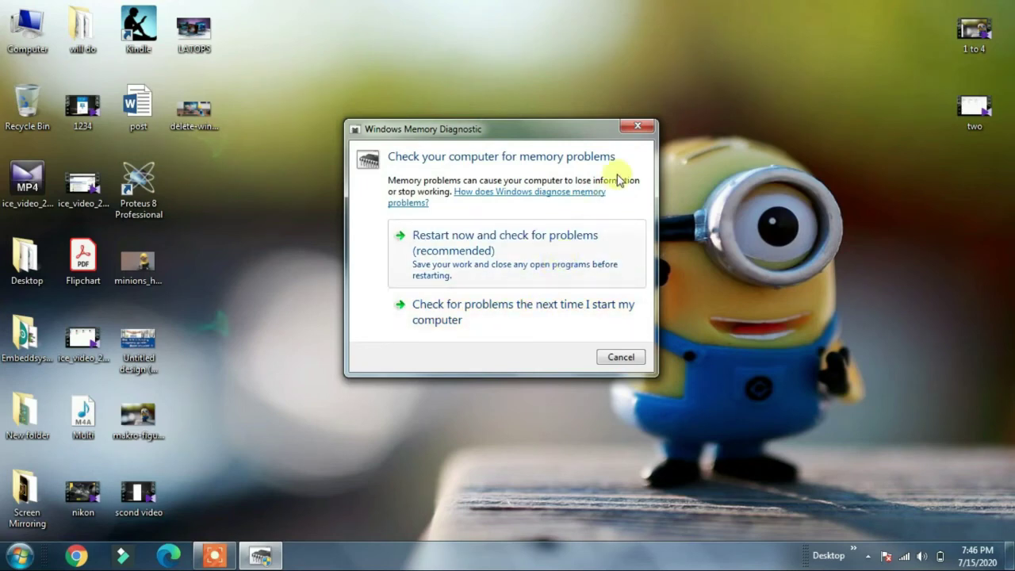
click(633, 130)
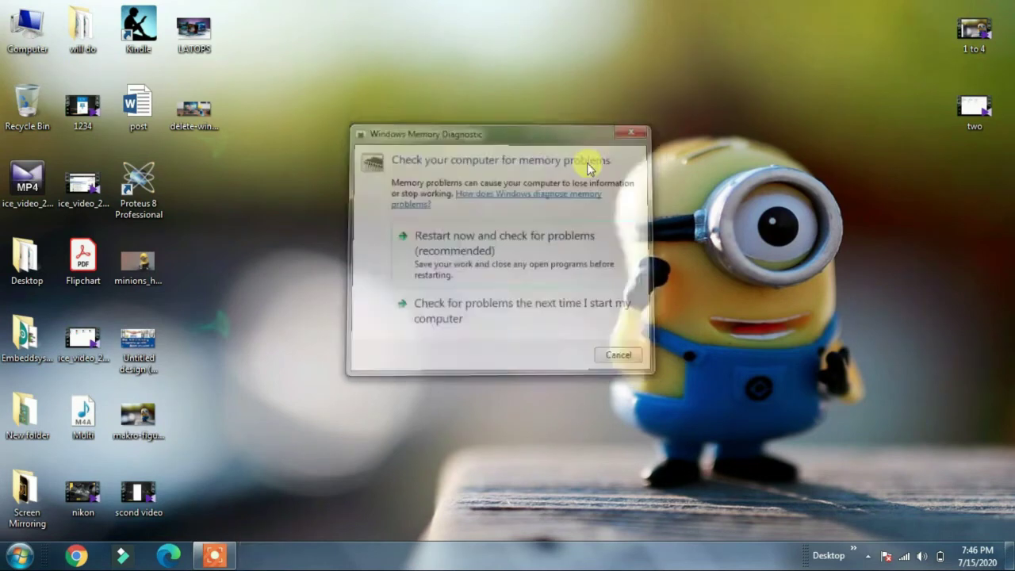
click(215, 555)
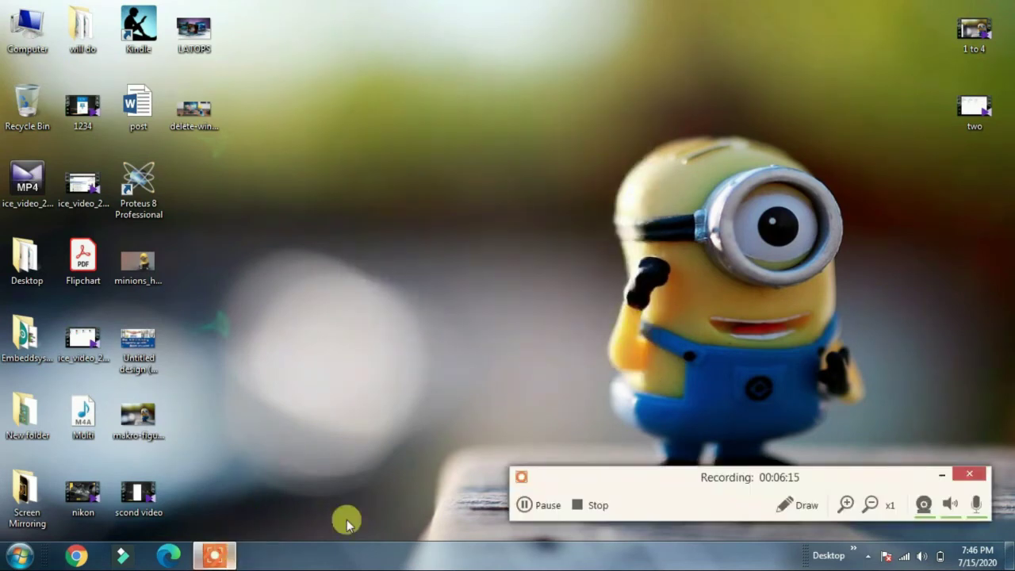
click(591, 507)
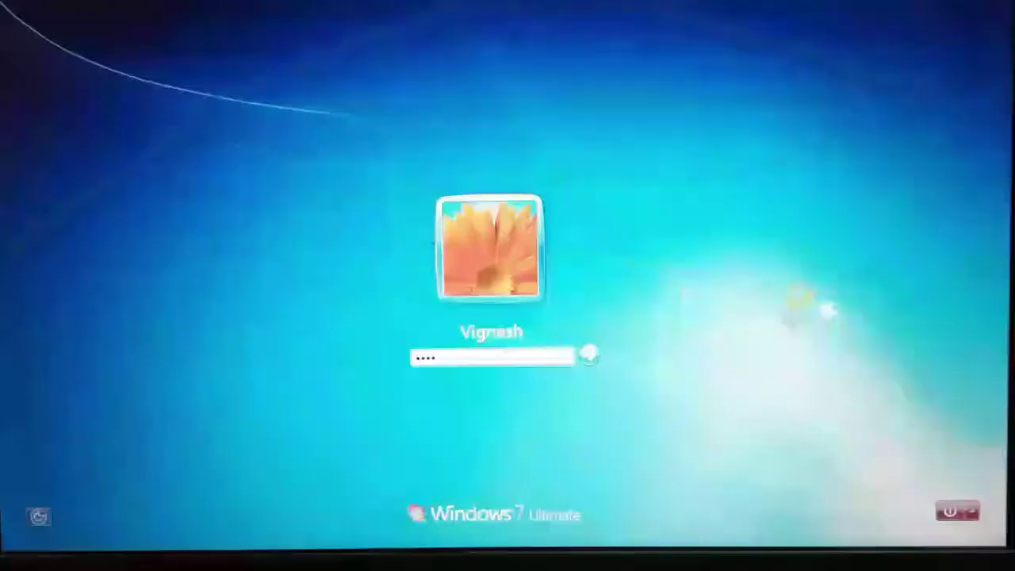
Enter the account password on the logon screen and sign in to Windows.
text(***)
key(Return)
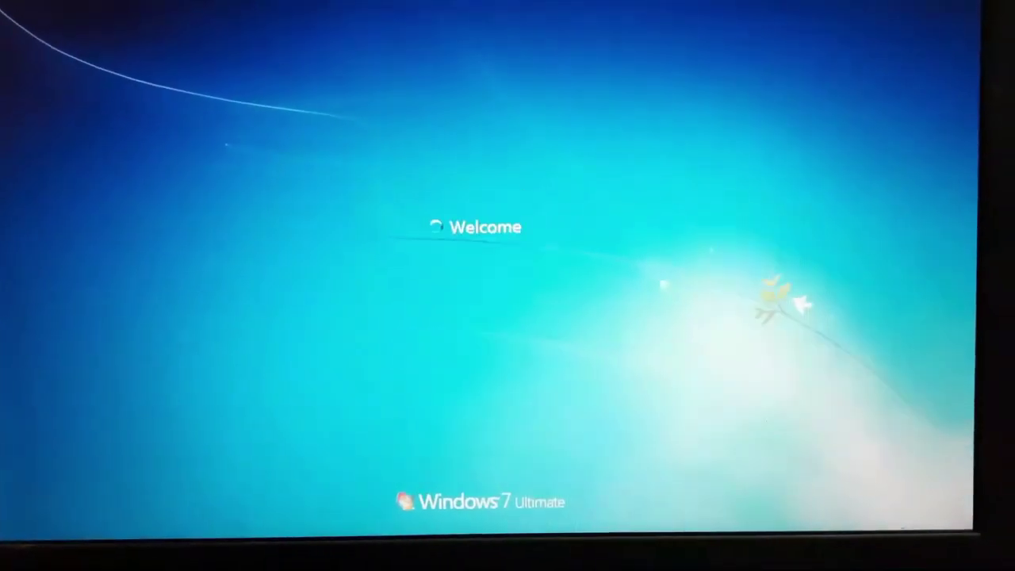